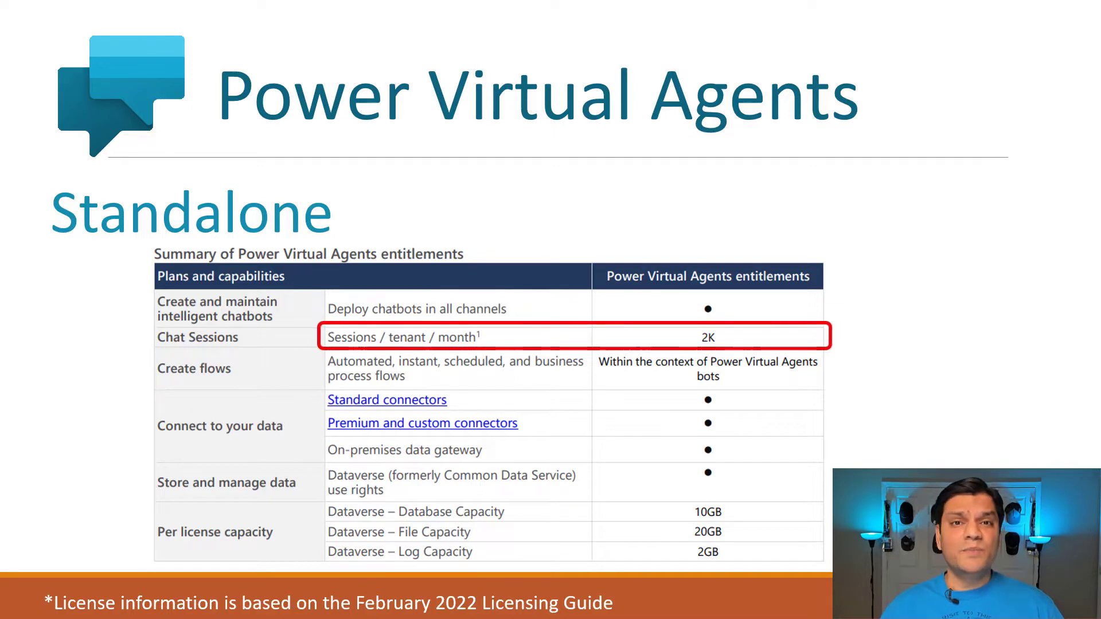
{"action": "key", "text": "Right"}
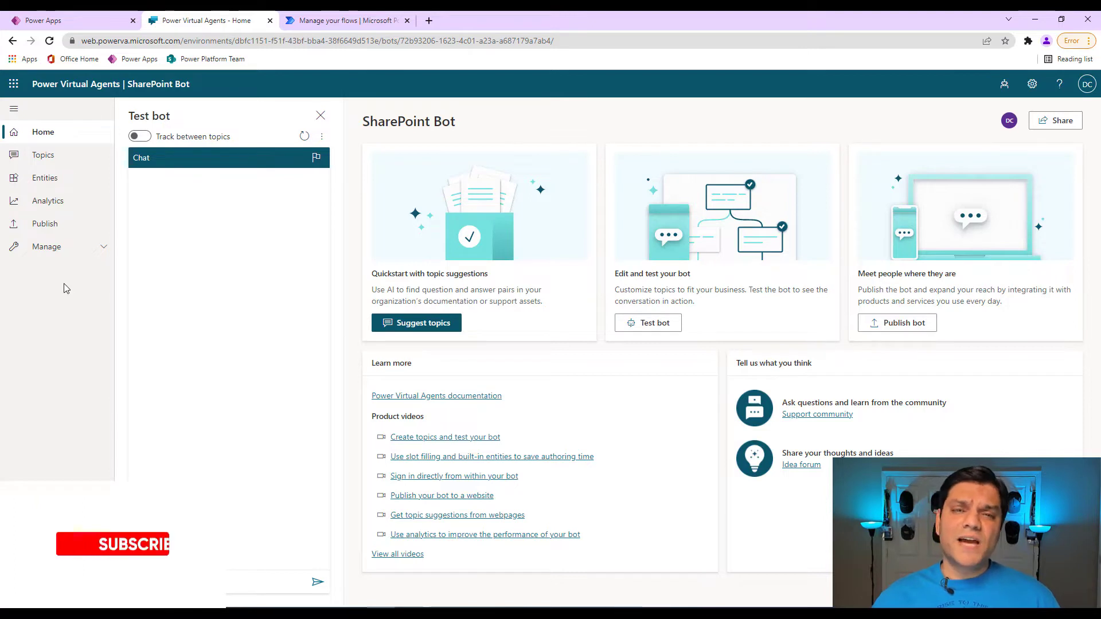
{"action": "left_click", "coordinate": [1007, 95]}
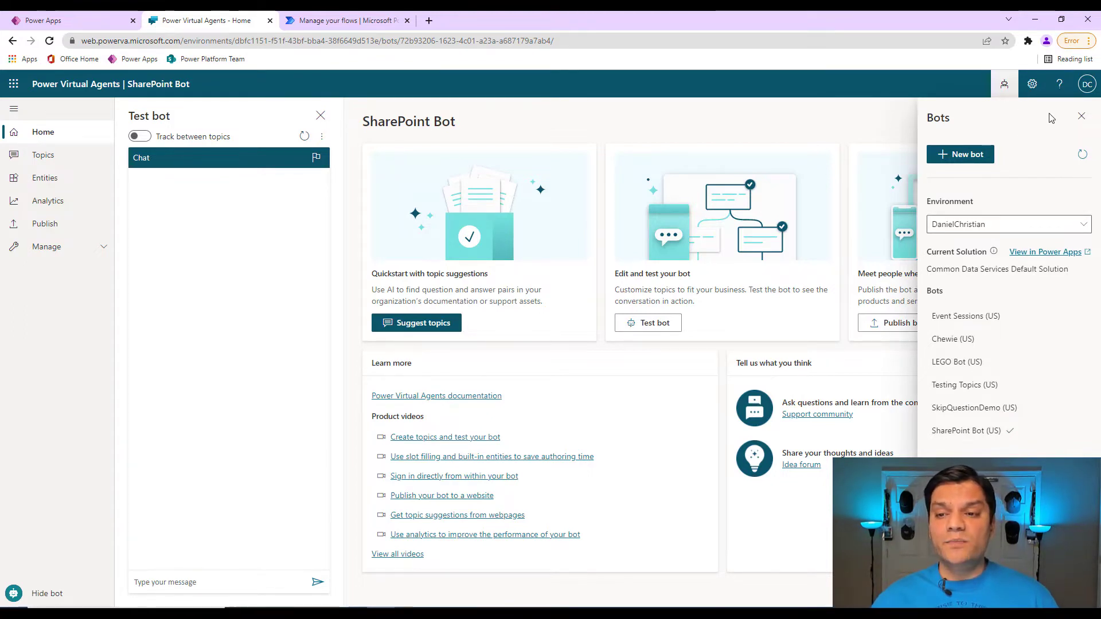
{"action": "left_click", "coordinate": [1081, 118]}
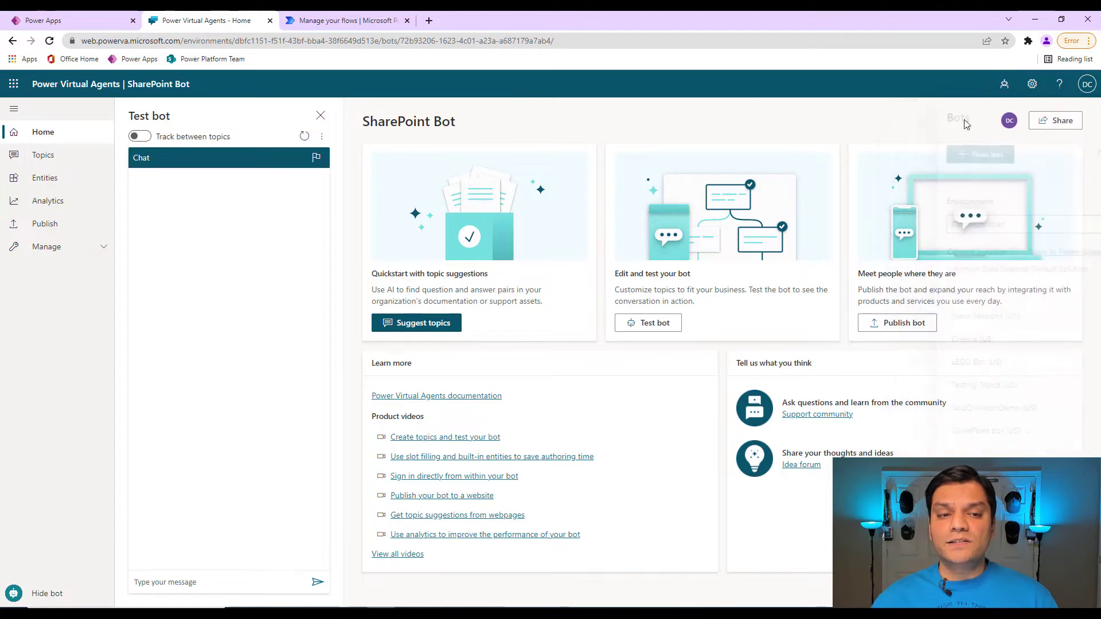
Open the Device Catalog from Dataverse topic from the bot's Topics list.
{"action": "left_click", "coordinate": [41, 158]}
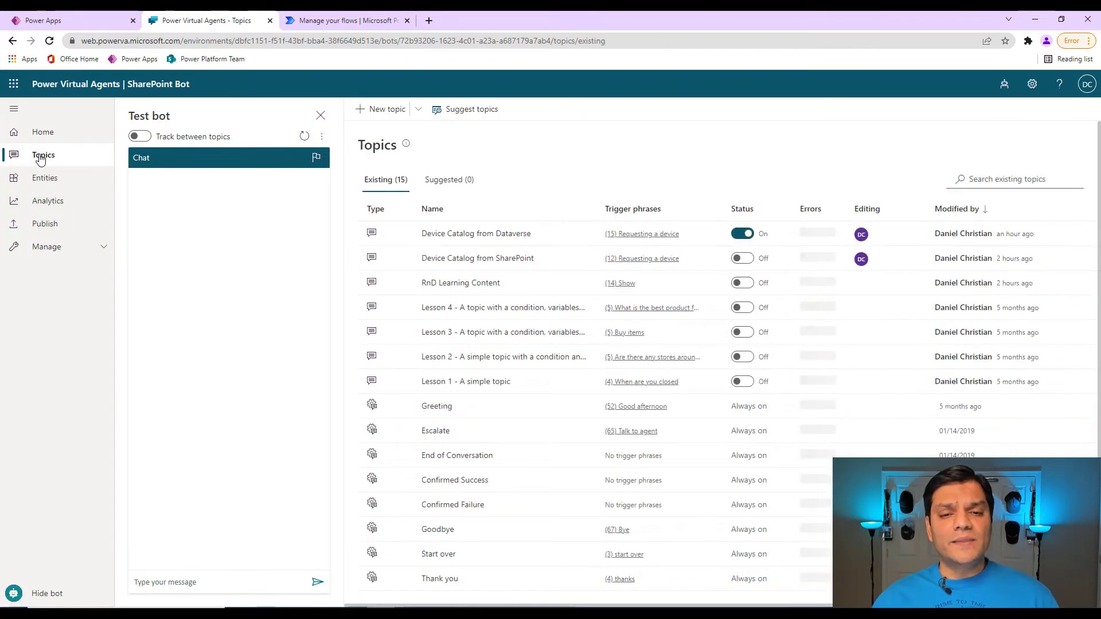
{"action": "left_click", "coordinate": [457, 235]}
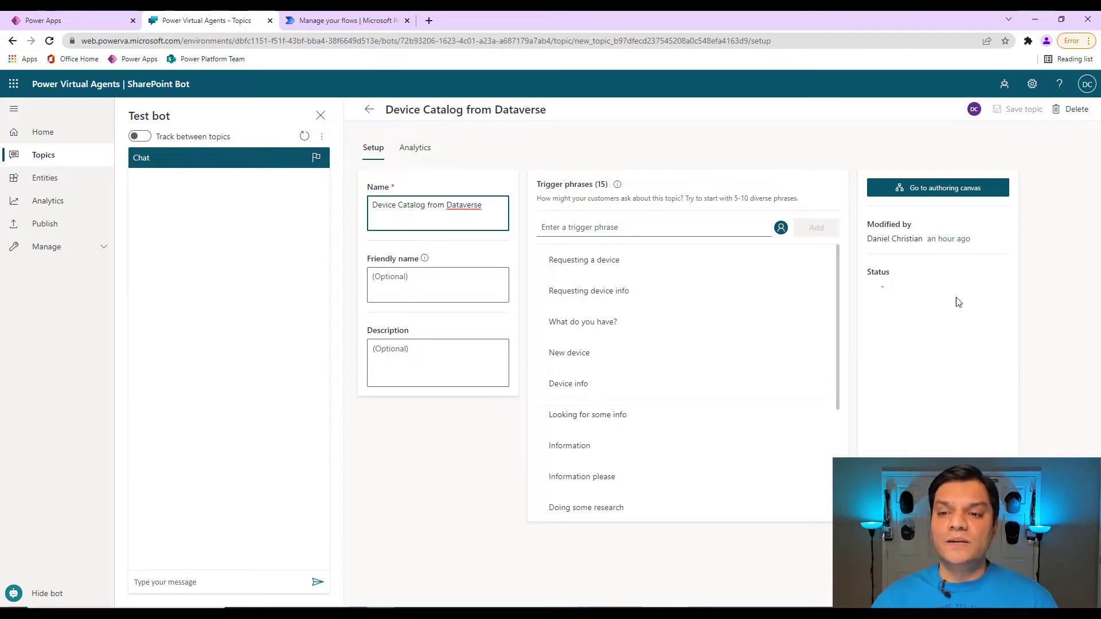
Review the topic's authoring canvas, from its questions down to the flow action and varInfo message.
{"action": "left_click", "coordinate": [975, 194]}
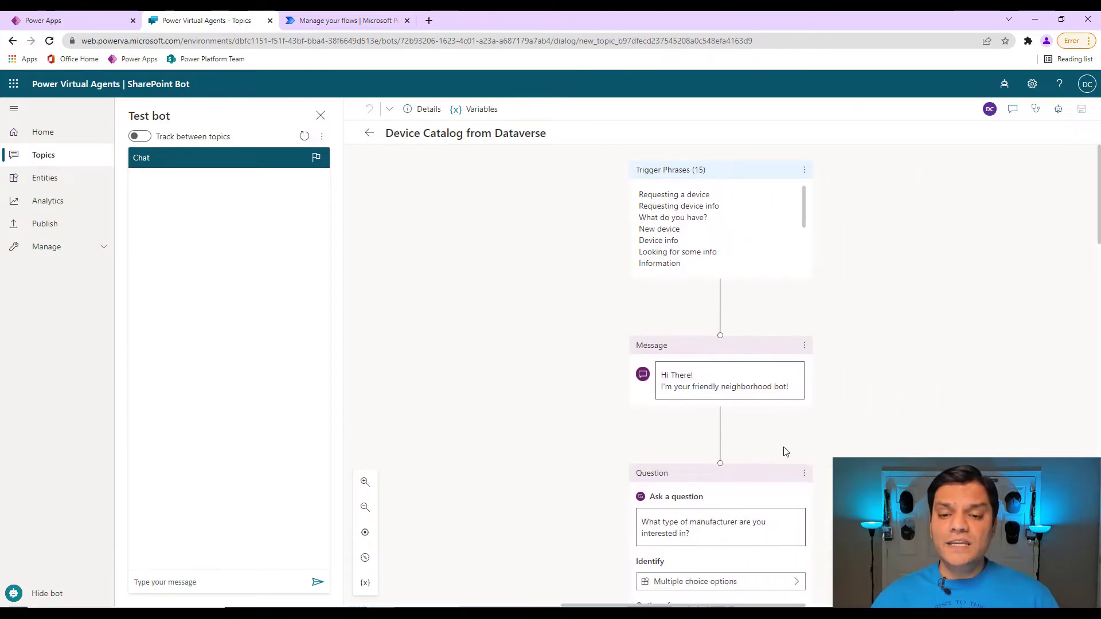
{"action": "scroll", "coordinate": [786, 452], "scroll_direction": "down", "scroll_amount": 5}
{"action": "scroll", "coordinate": [786, 453], "scroll_direction": "down", "scroll_amount": 6}
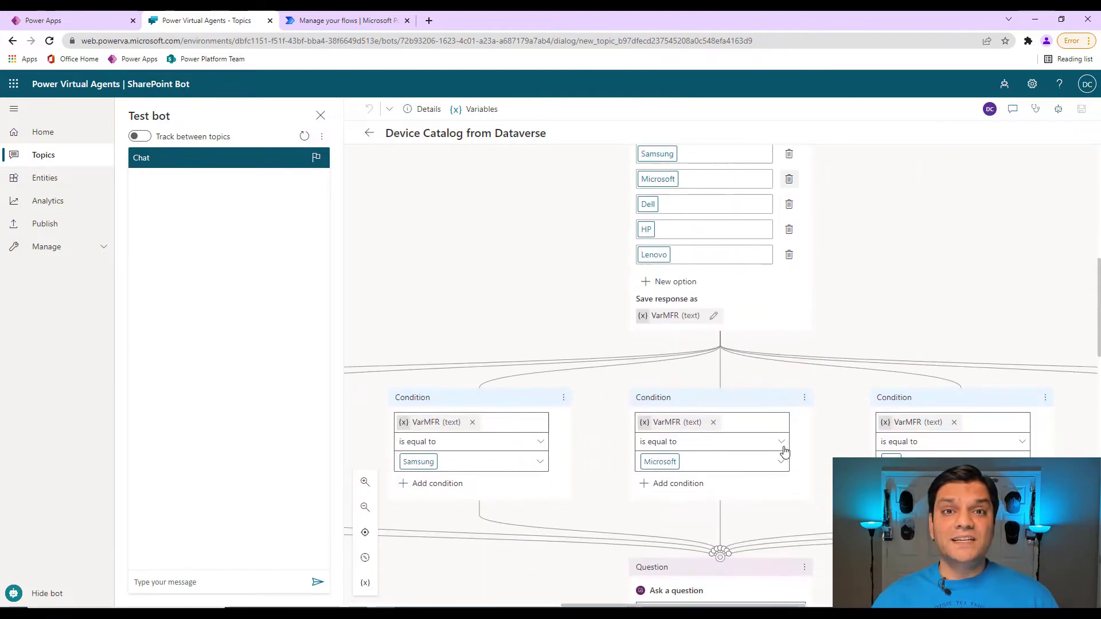
{"action": "scroll", "coordinate": [786, 452], "scroll_direction": "down", "scroll_amount": 3}
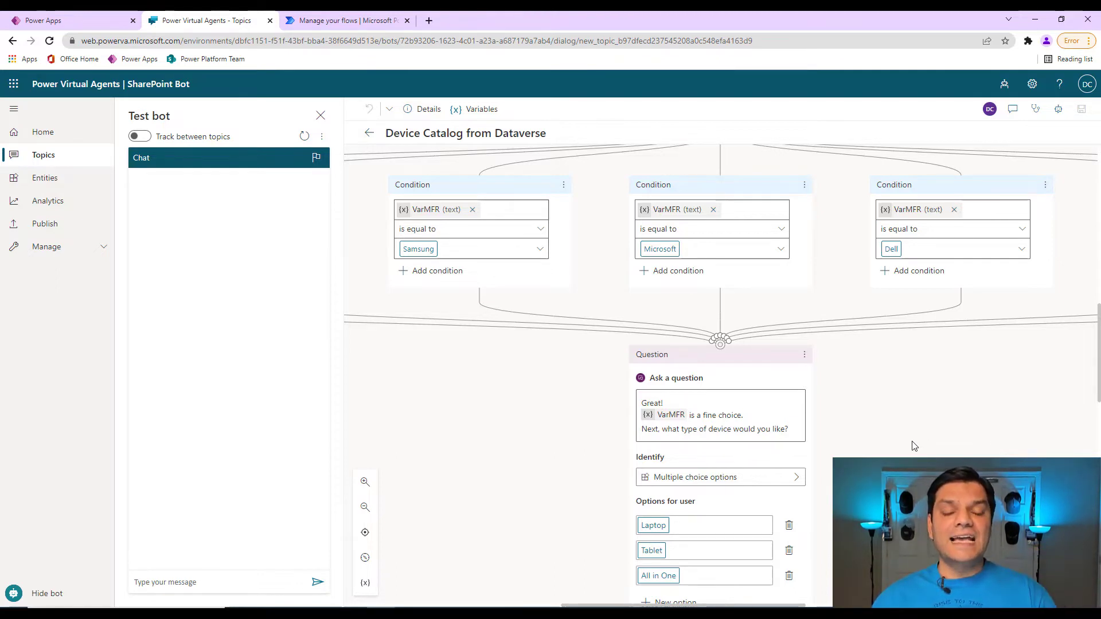
{"action": "scroll", "coordinate": [813, 440], "scroll_direction": "down", "scroll_amount": 5}
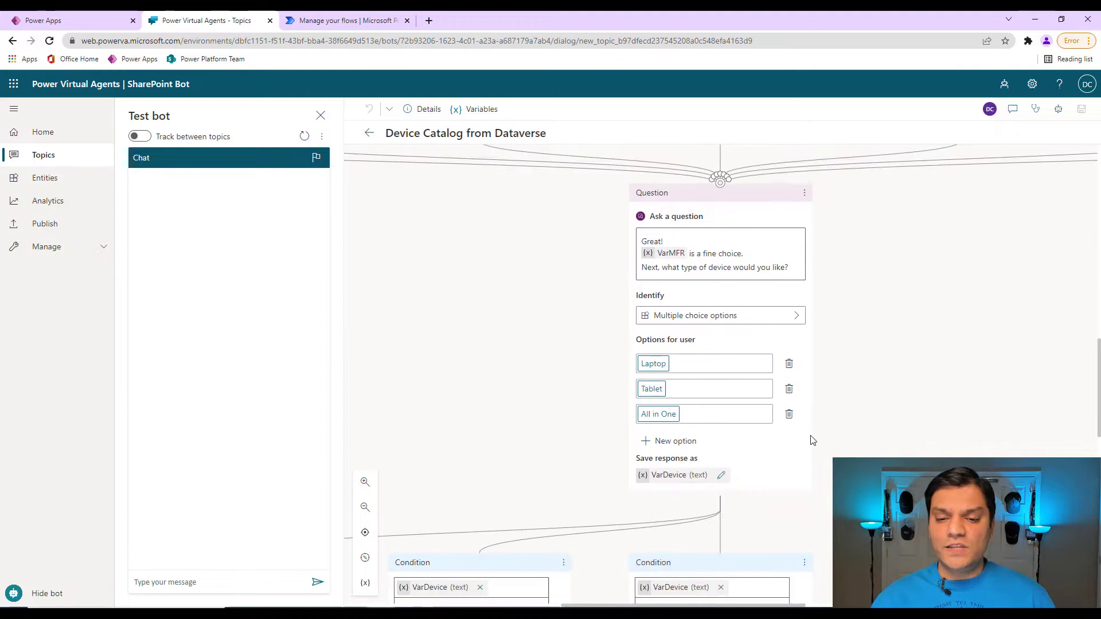
{"action": "scroll", "coordinate": [814, 440], "scroll_direction": "down", "scroll_amount": 7}
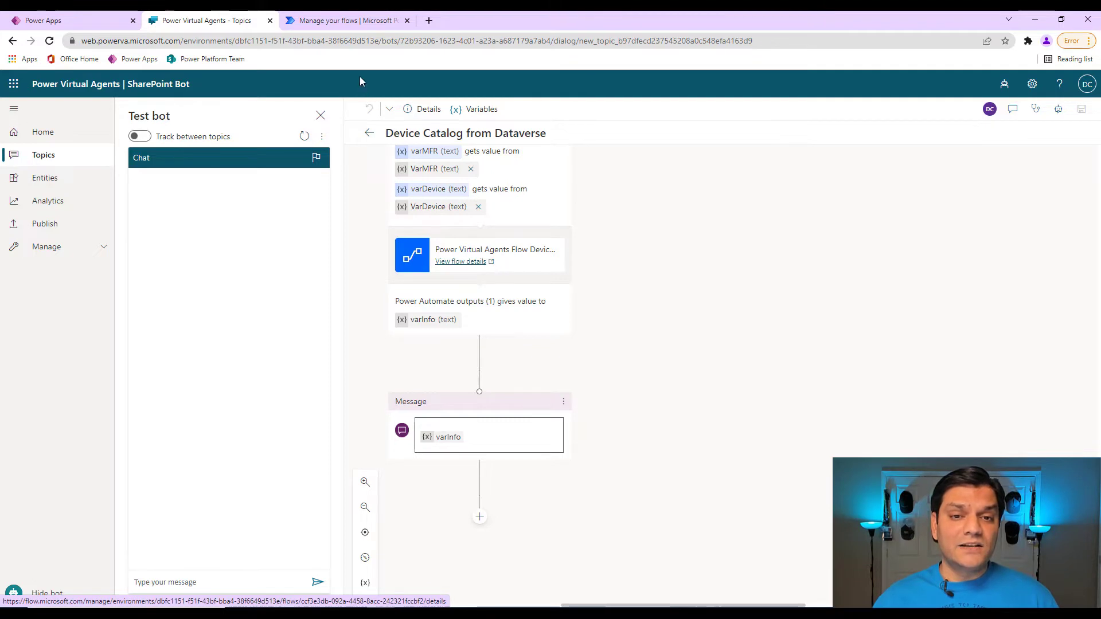
Inspect the PREMIUM labels on the flow's Microsoft Dataverse List rows actions, leaving the flow unsaved.
{"action": "left_click", "coordinate": [346, 25]}
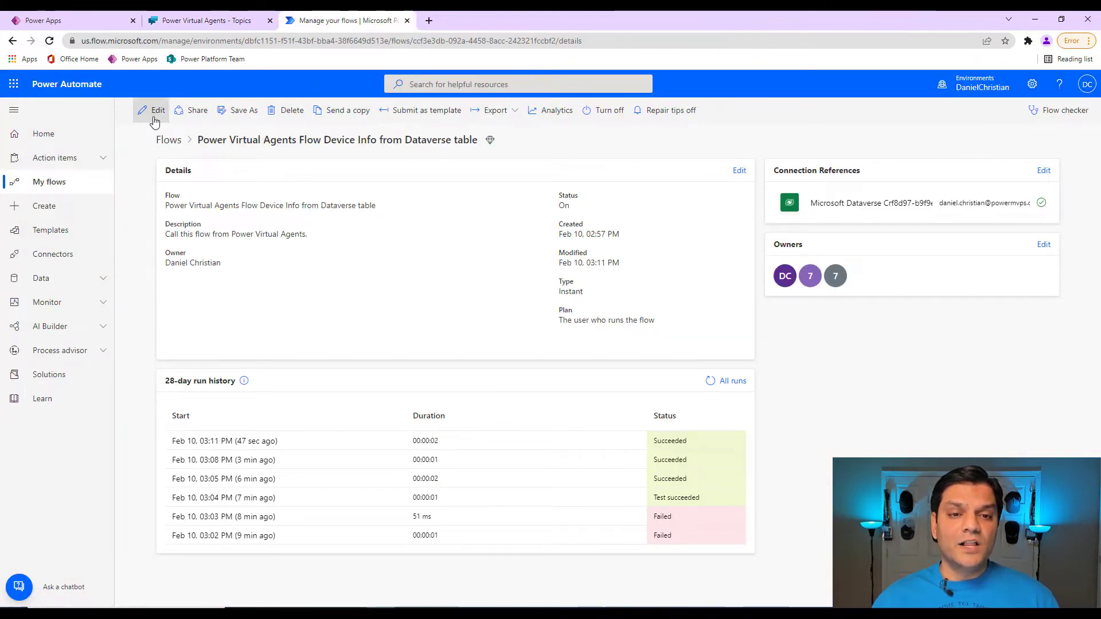
{"action": "left_click", "coordinate": [153, 112]}
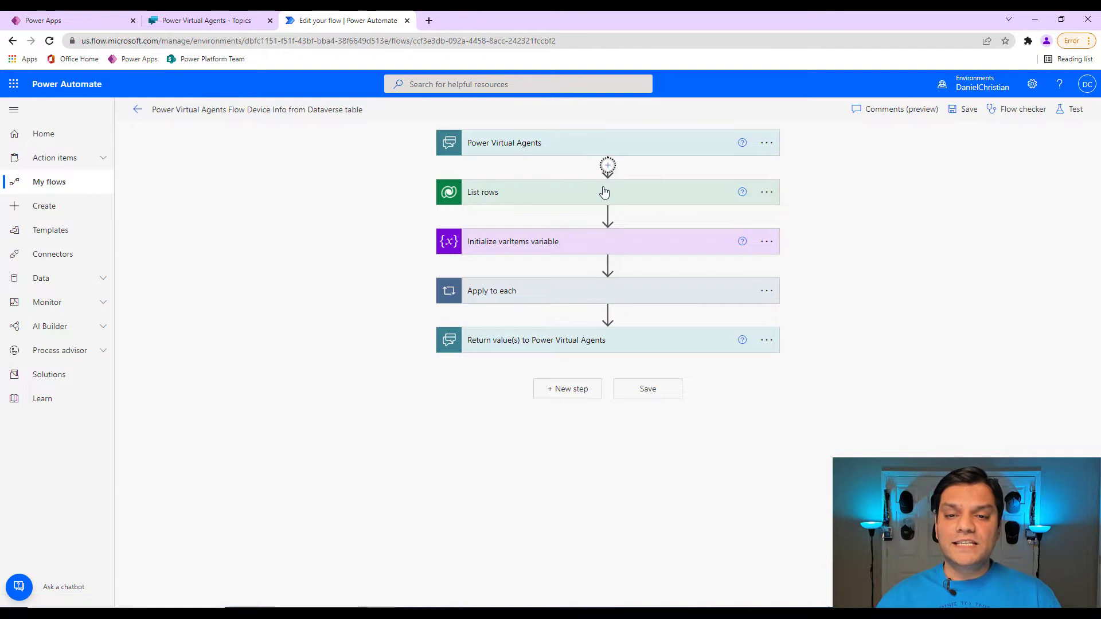
{"action": "left_click", "coordinate": [604, 192]}
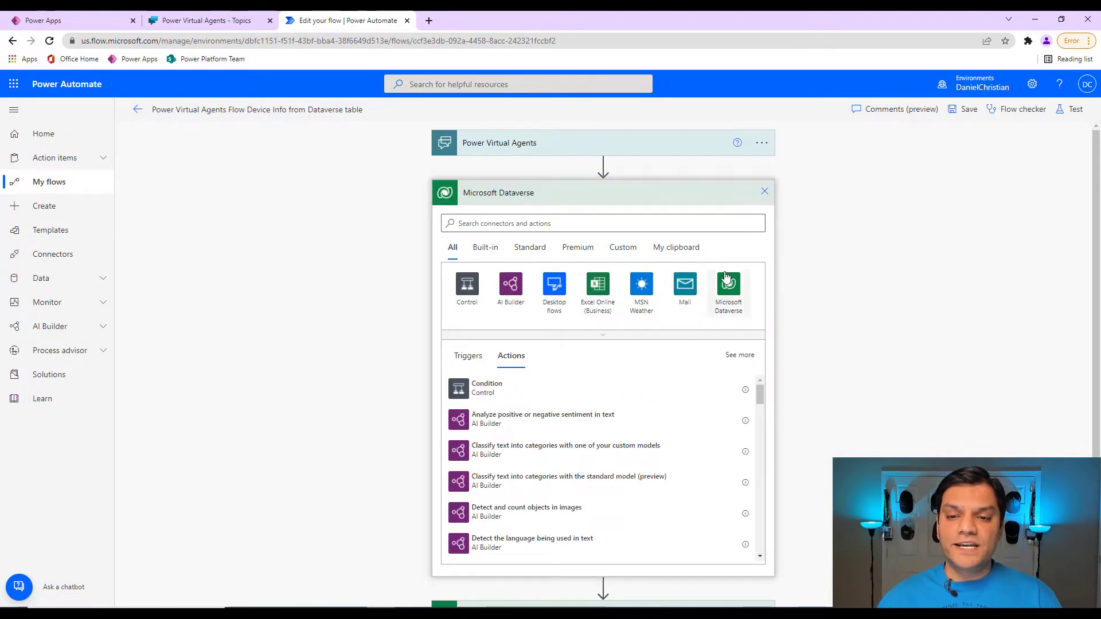
{"action": "left_click", "coordinate": [727, 278]}
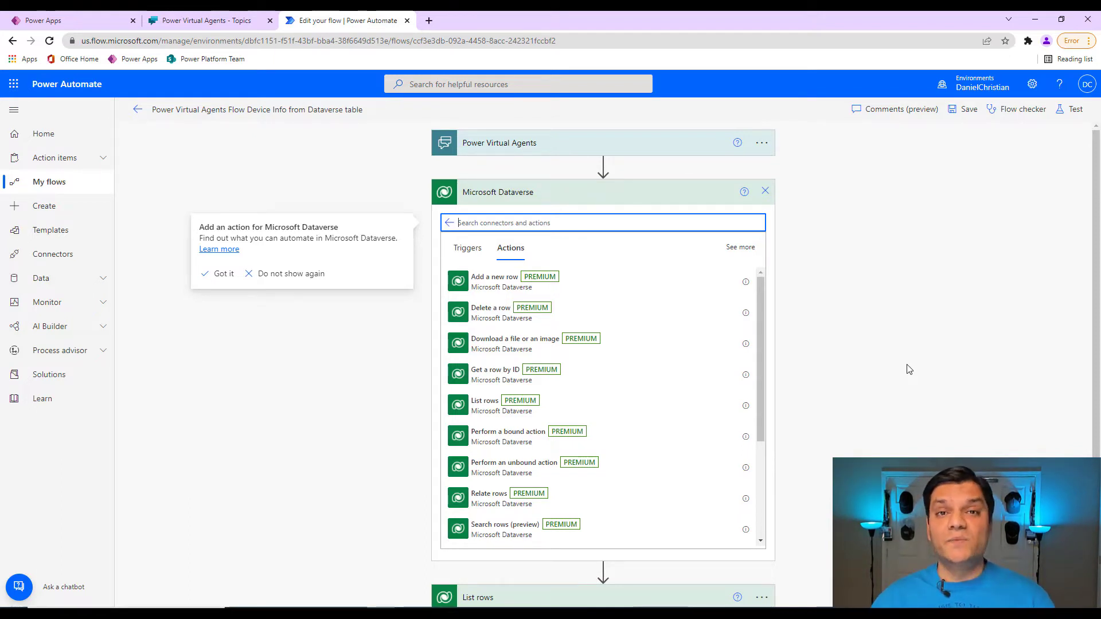
{"action": "left_click", "coordinate": [939, 292]}
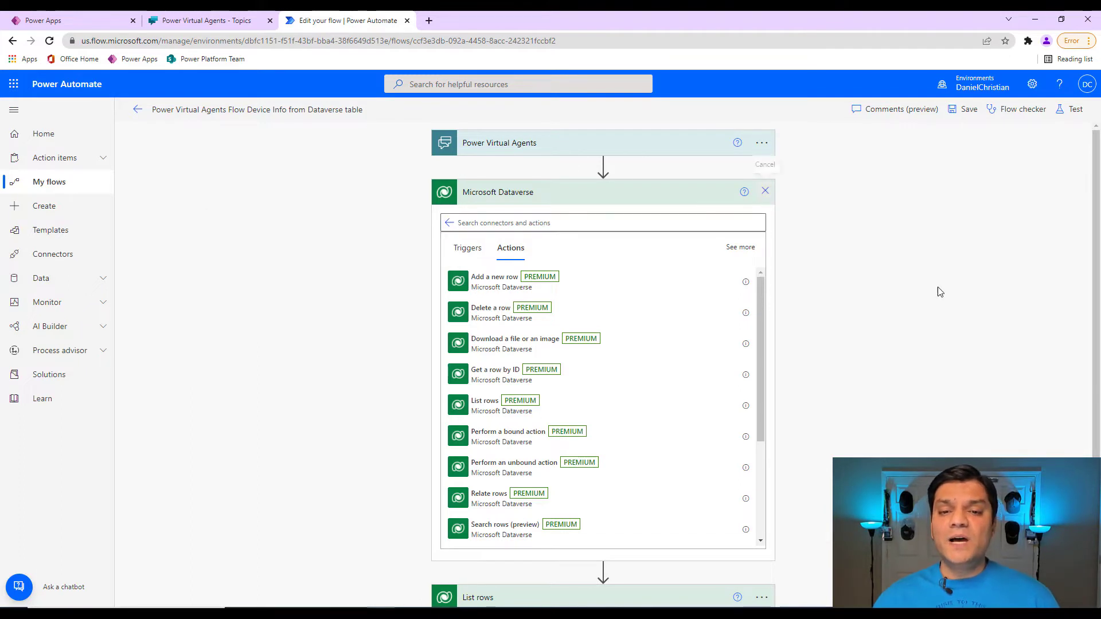
{"action": "left_click", "coordinate": [137, 109]}
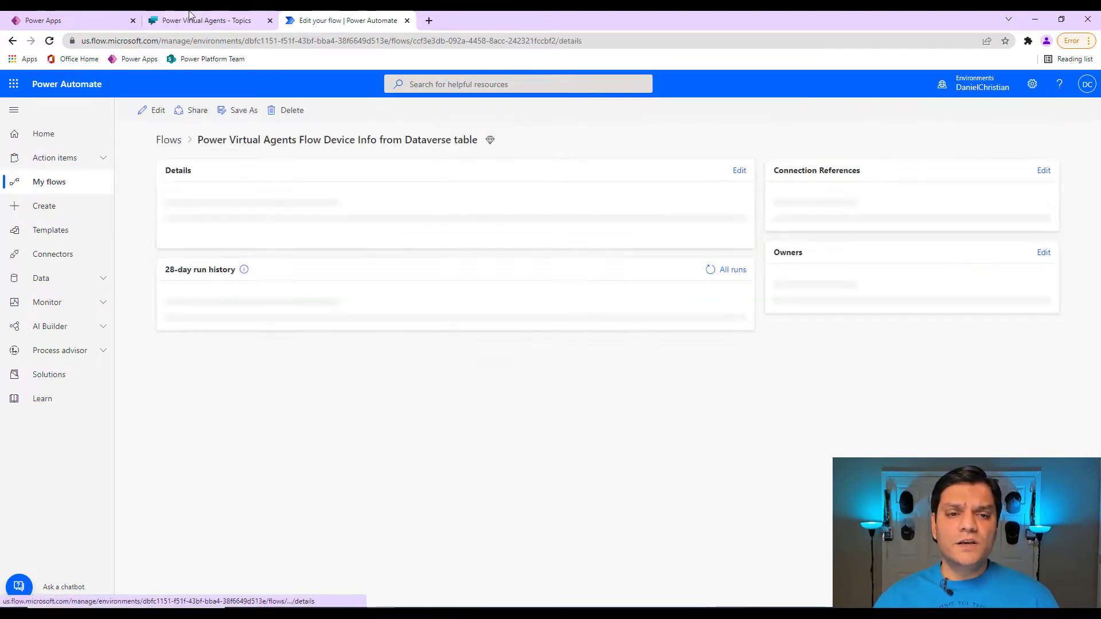
Test the bot with 'Device information', choosing Acer and Laptop to list Acer laptops.
{"action": "left_click", "coordinate": [195, 20]}
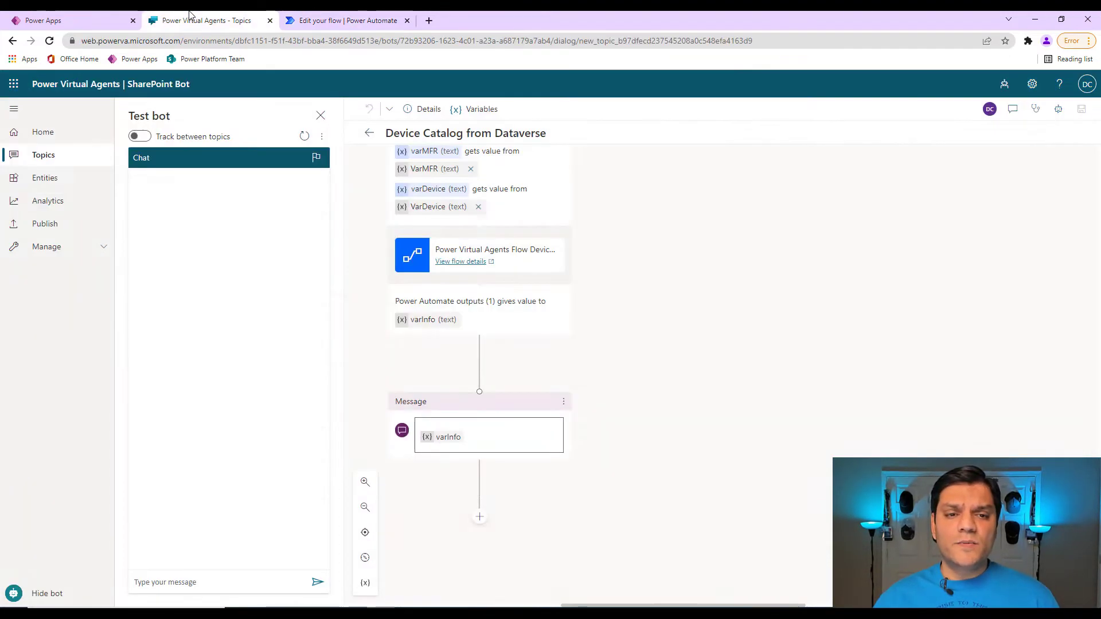
{"action": "left_click", "coordinate": [213, 583]}
{"action": "type", "text": "Device information"}
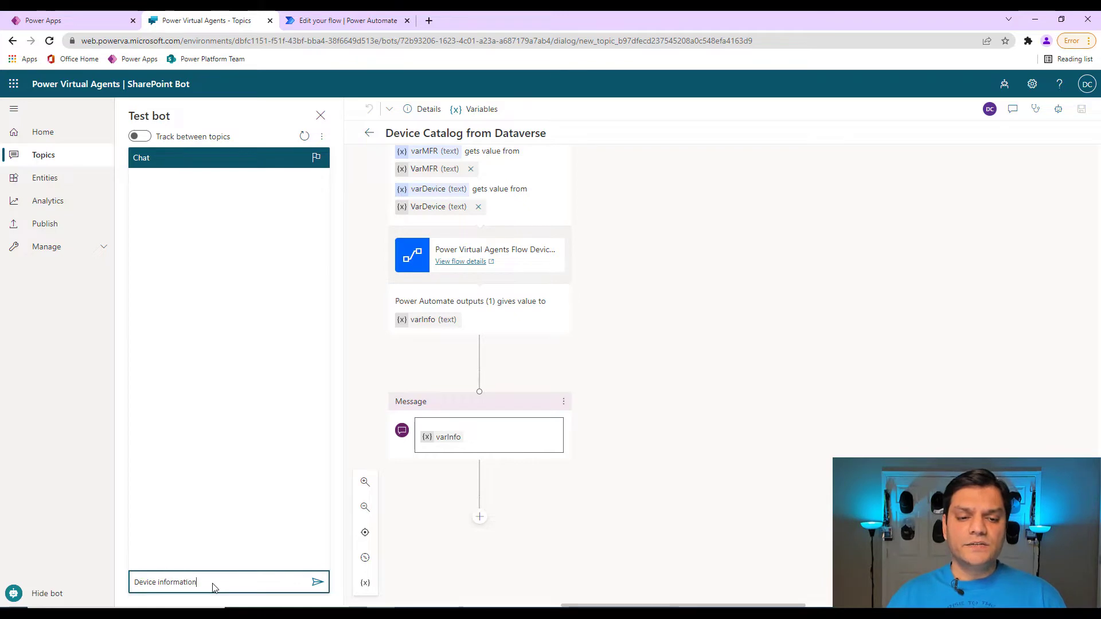
{"action": "key", "text": "Return"}
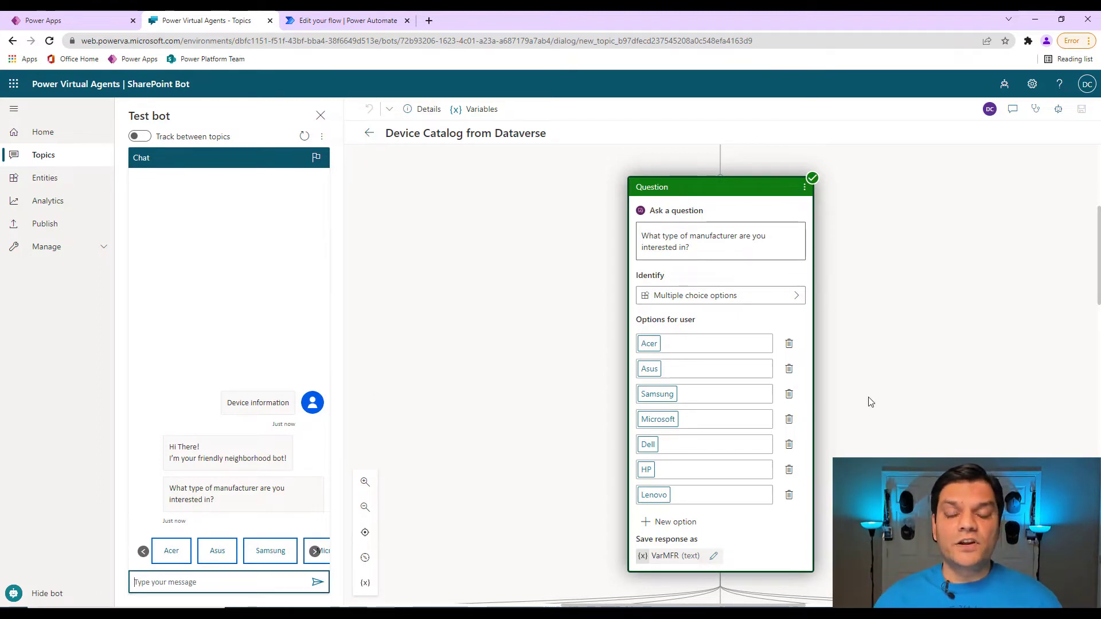
{"action": "left_click", "coordinate": [180, 555]}
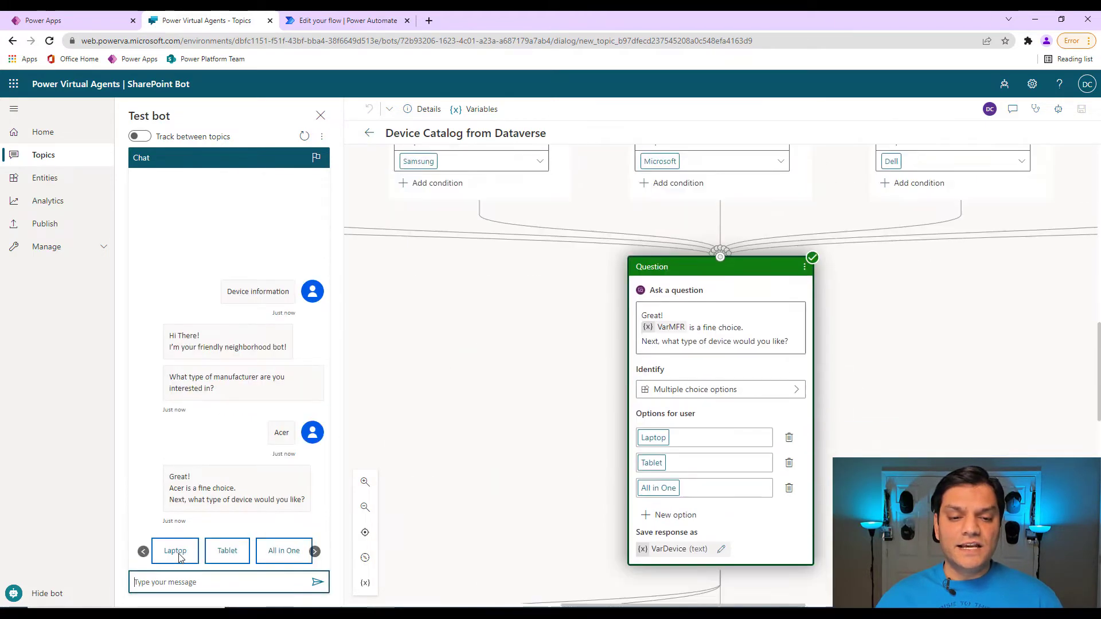
{"action": "left_click", "coordinate": [176, 551]}
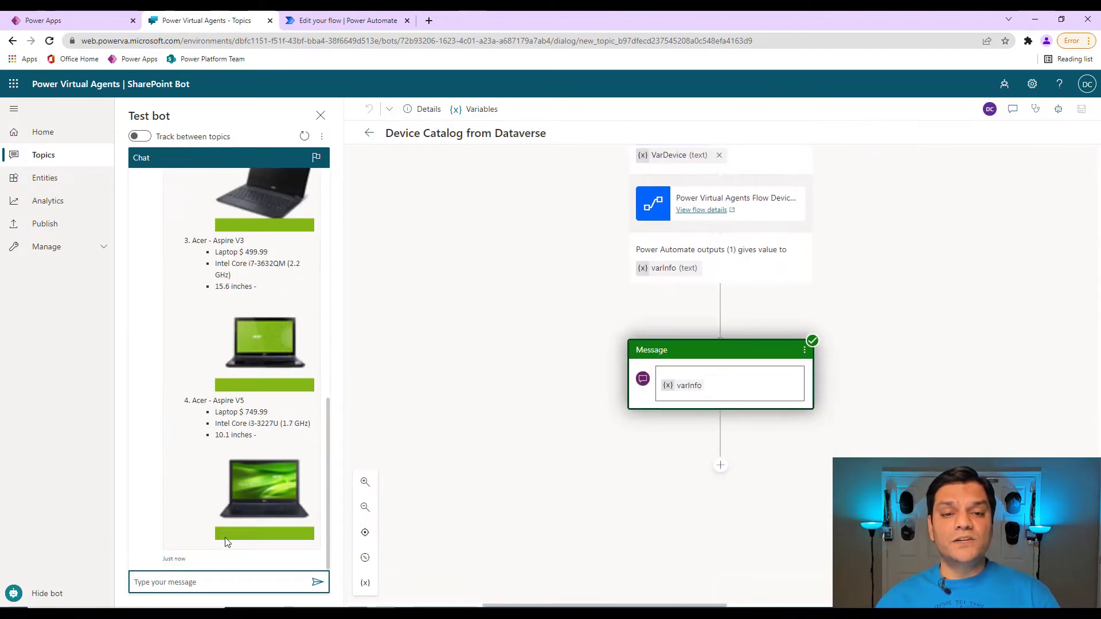
{"action": "scroll", "coordinate": [213, 494], "scroll_direction": "up", "scroll_amount": 10}
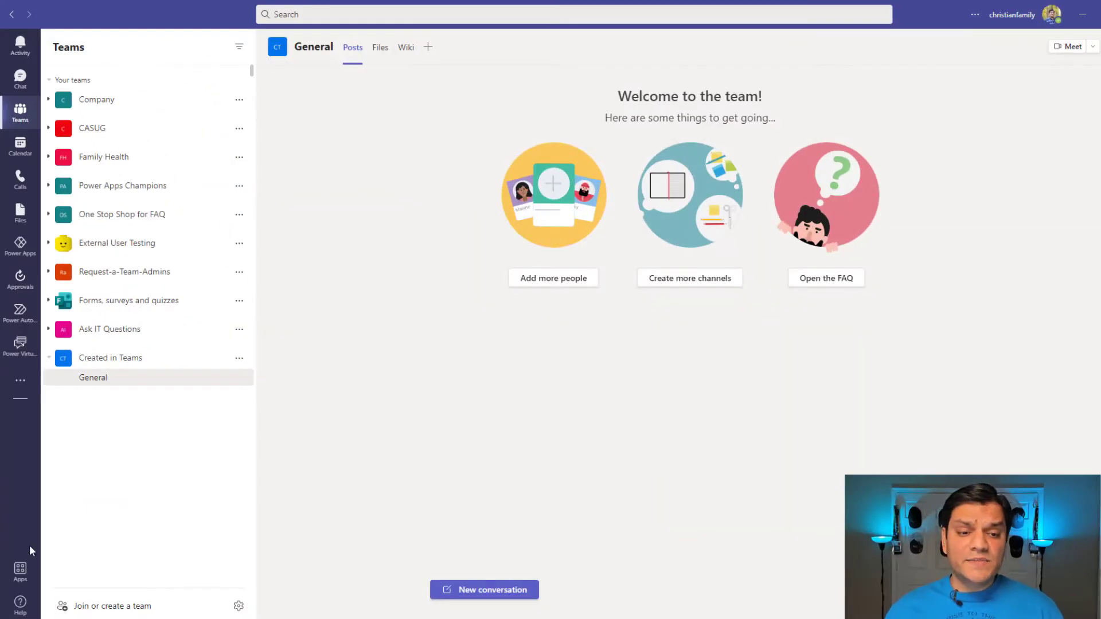
Search the Teams app store for 'power virtual' and launch the Power Virtual Agents app.
{"action": "left_click", "coordinate": [20, 573]}
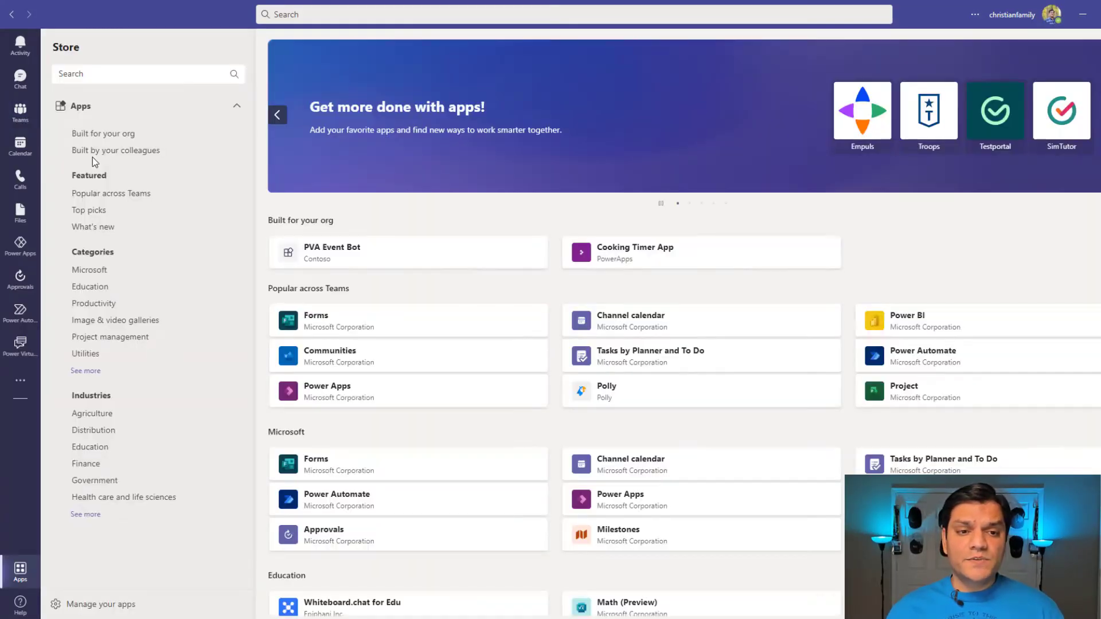
{"action": "left_click", "coordinate": [133, 81]}
{"action": "type", "text": "power virtual"}
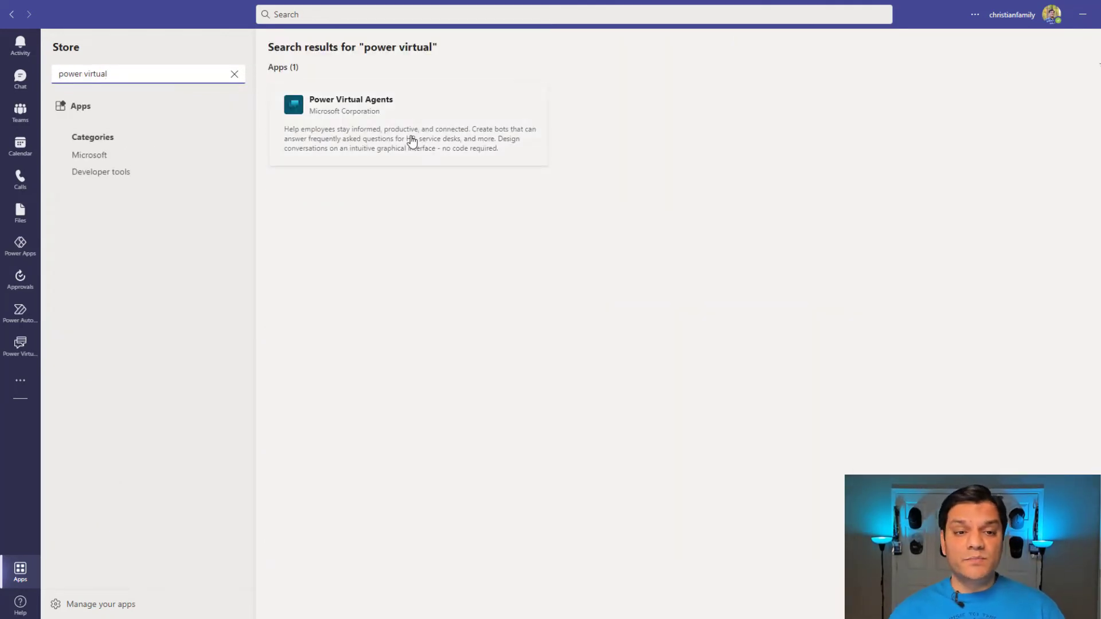
{"action": "left_click", "coordinate": [20, 345]}
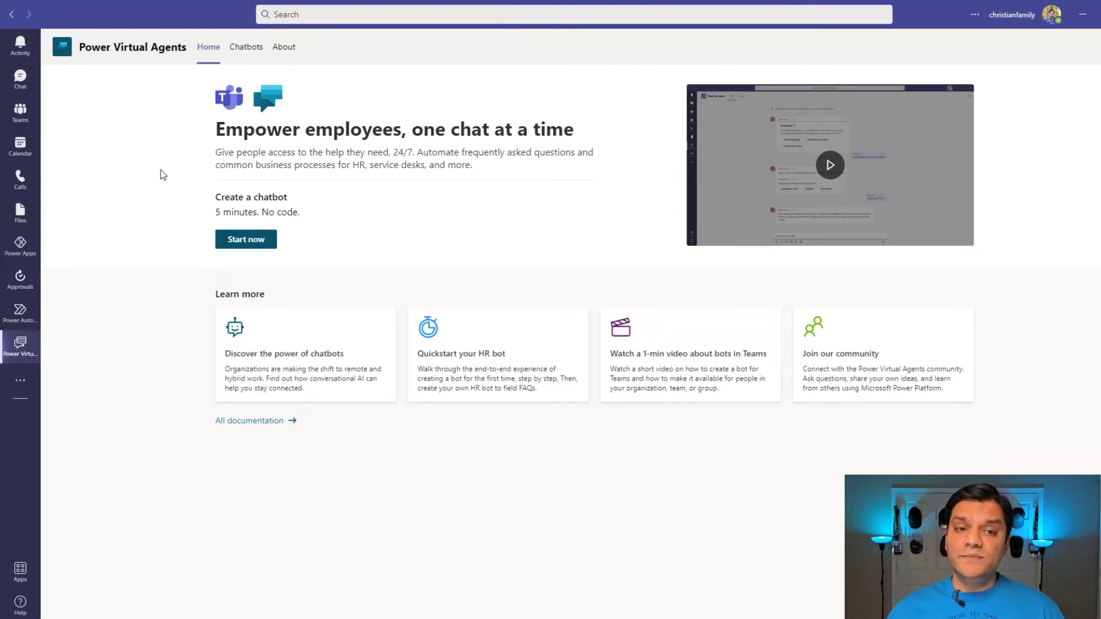
Open the Device Catalog bot from the Chatbots list and show its 13 topics.
{"action": "left_click", "coordinate": [237, 52]}
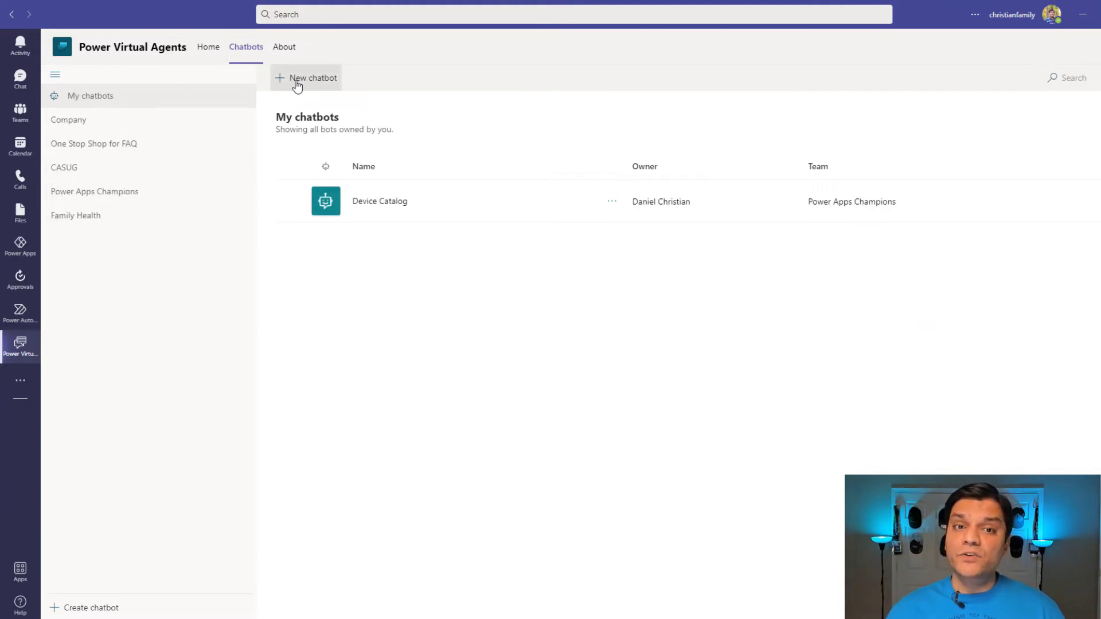
{"action": "left_click", "coordinate": [365, 202]}
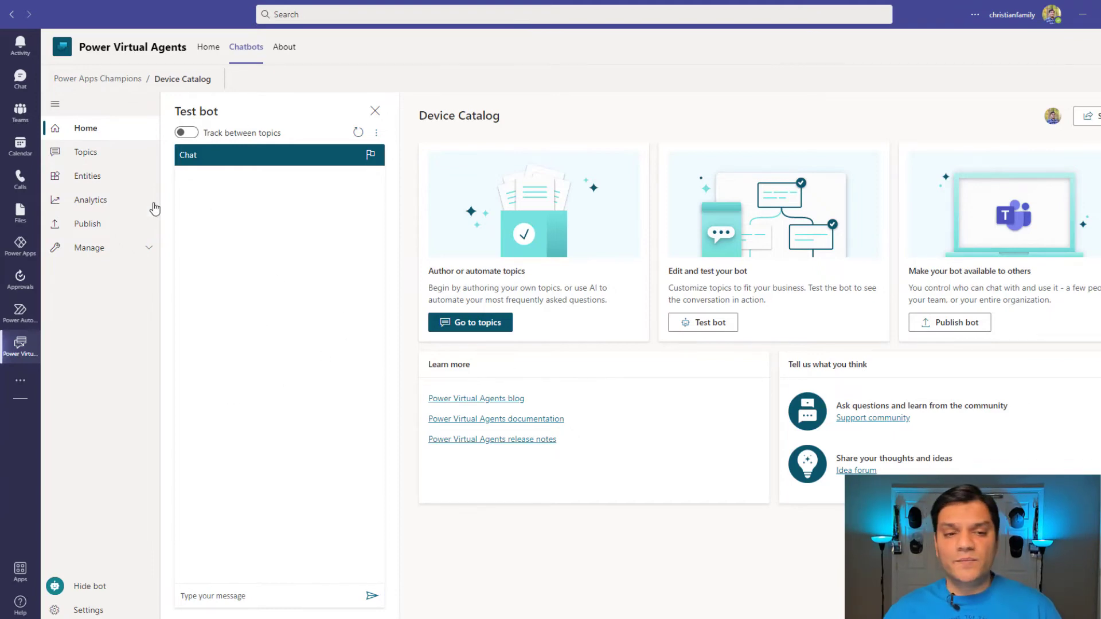
{"action": "left_click", "coordinate": [96, 157]}
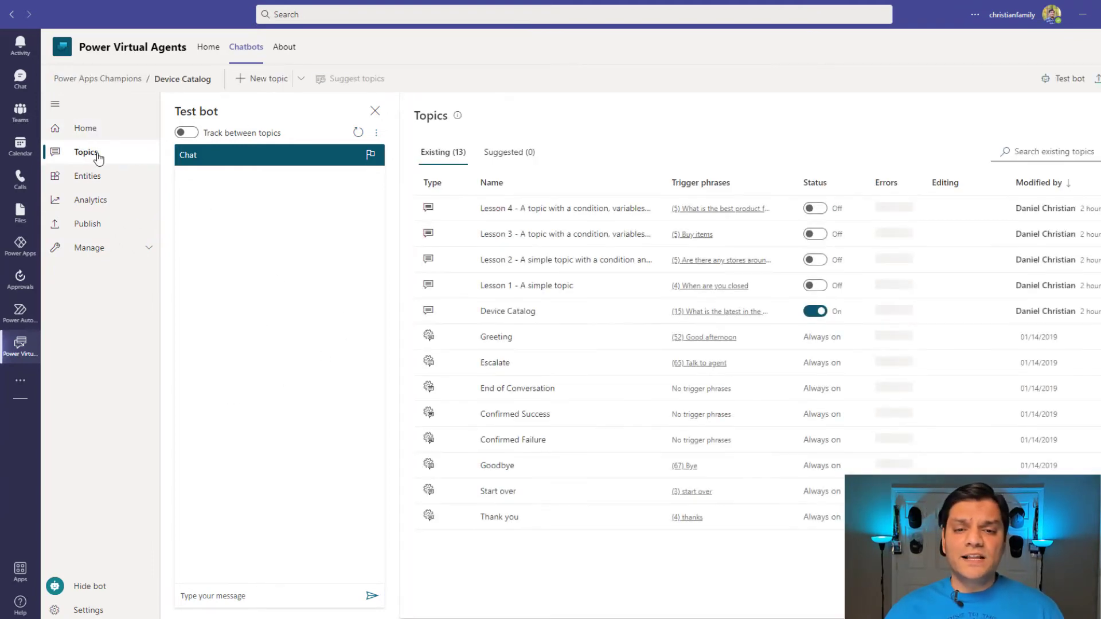
Open the Device Catalog topic's authoring canvas and scroll down to the Power Automate action.
{"action": "left_click", "coordinate": [498, 313]}
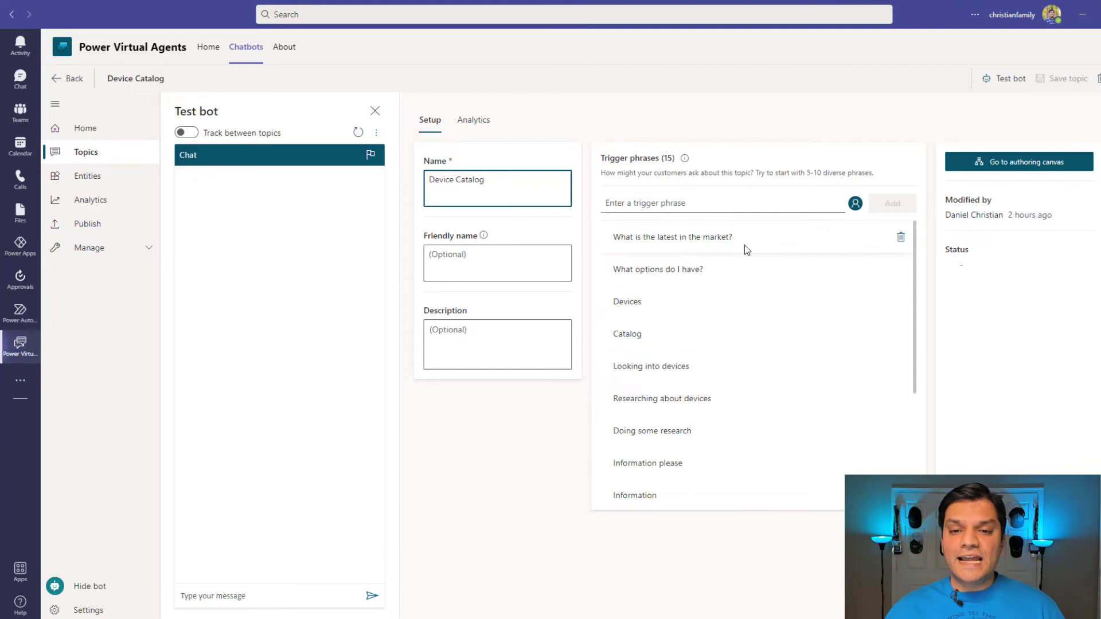
{"action": "left_click", "coordinate": [1043, 168]}
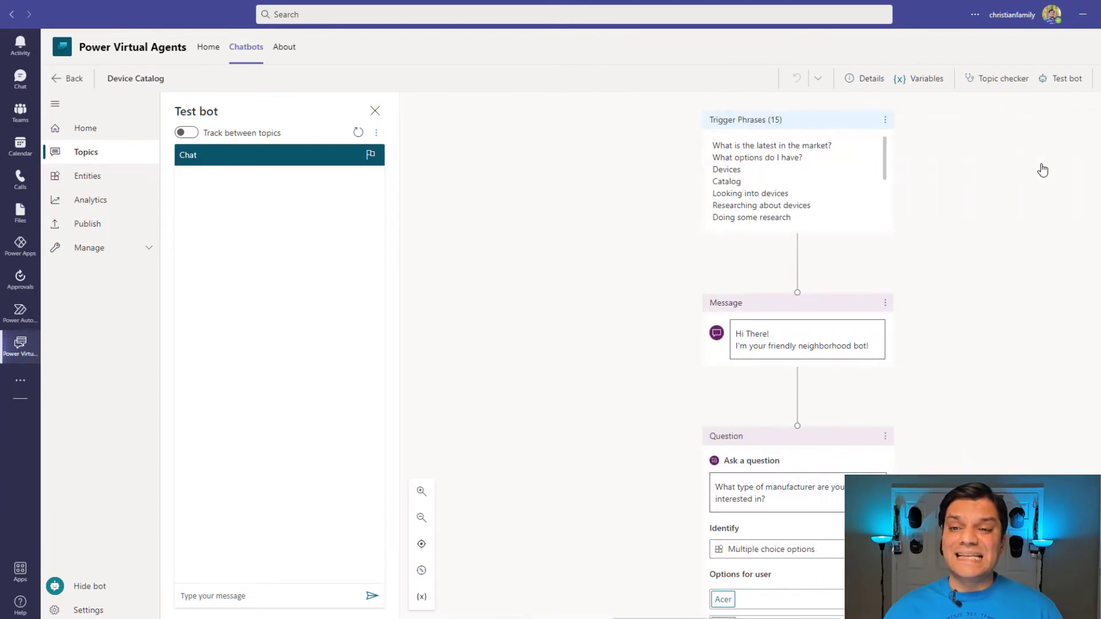
{"action": "scroll", "coordinate": [933, 391], "scroll_direction": "down", "scroll_amount": 10}
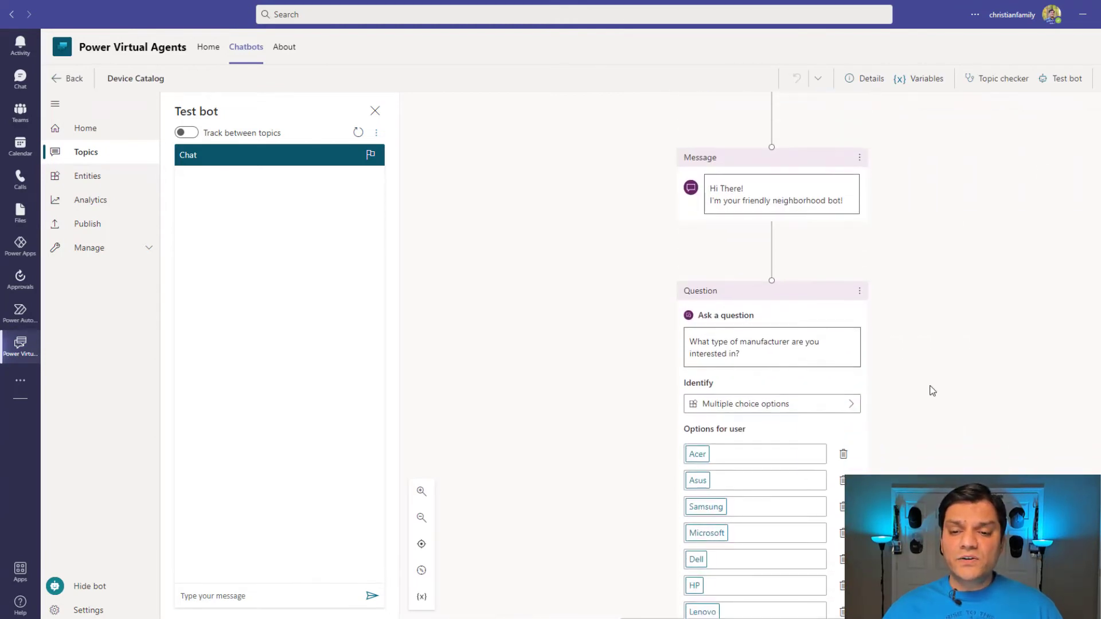
{"action": "scroll", "coordinate": [932, 387], "scroll_direction": "down", "scroll_amount": 2}
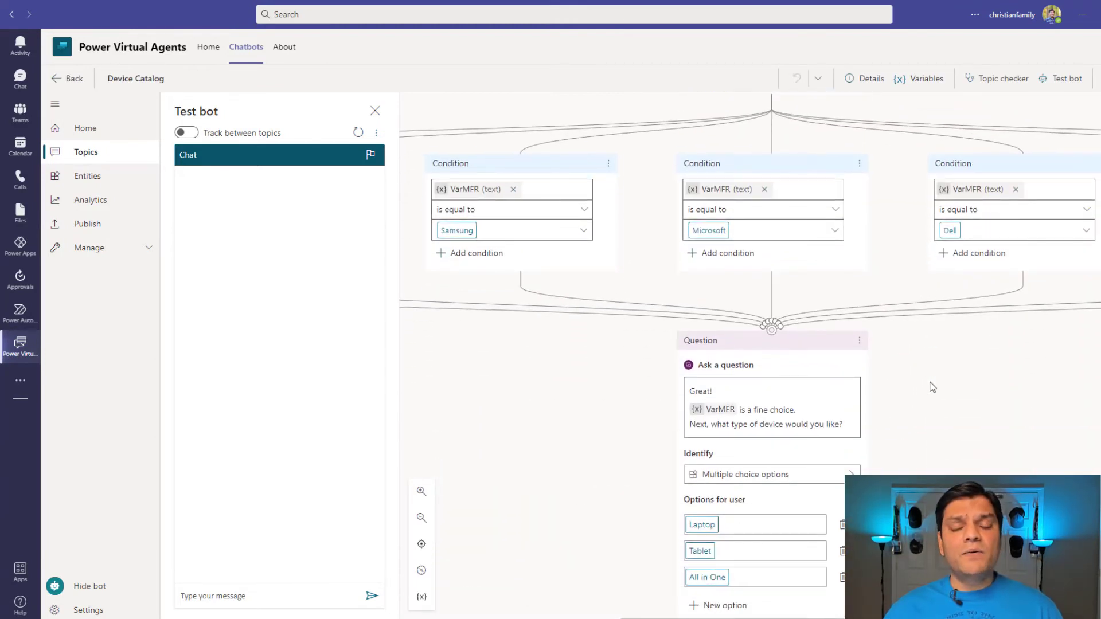
{"action": "scroll", "coordinate": [934, 384], "scroll_direction": "down", "scroll_amount": 12}
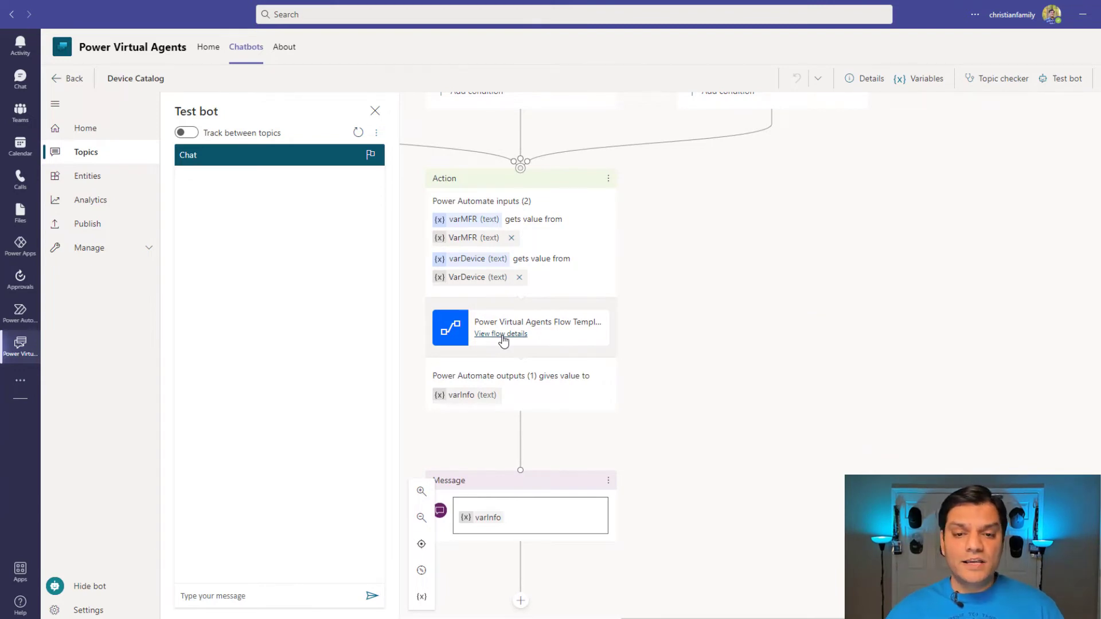
Open the details page of the Power Virtual Agents Flow Template called by the Action node.
{"action": "left_click", "coordinate": [502, 334]}
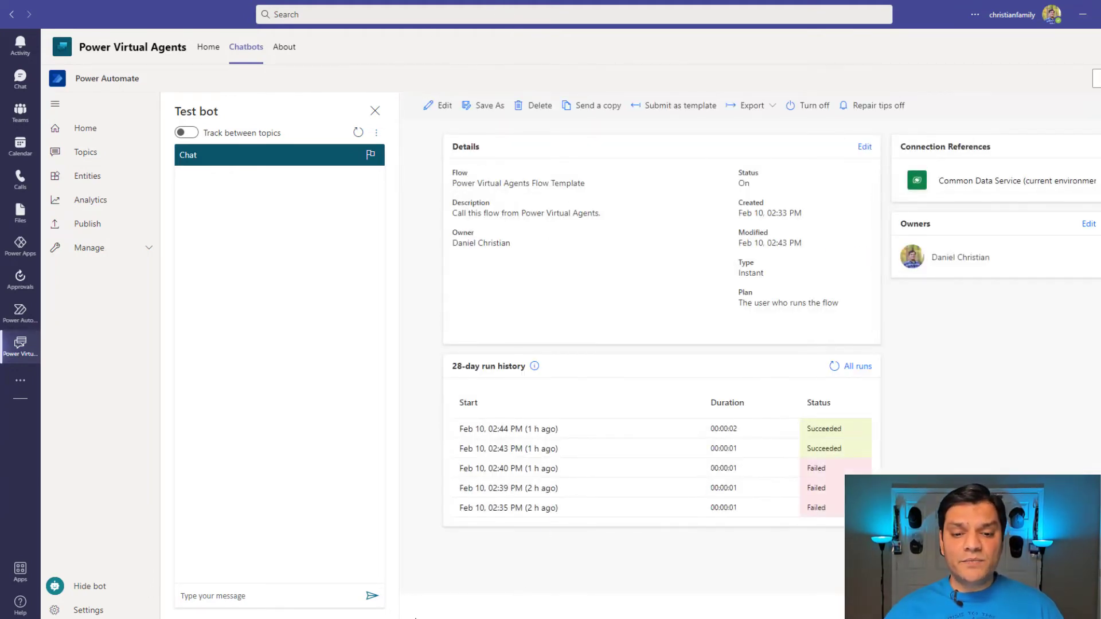
{"action": "key", "text": "alt+Tab"}
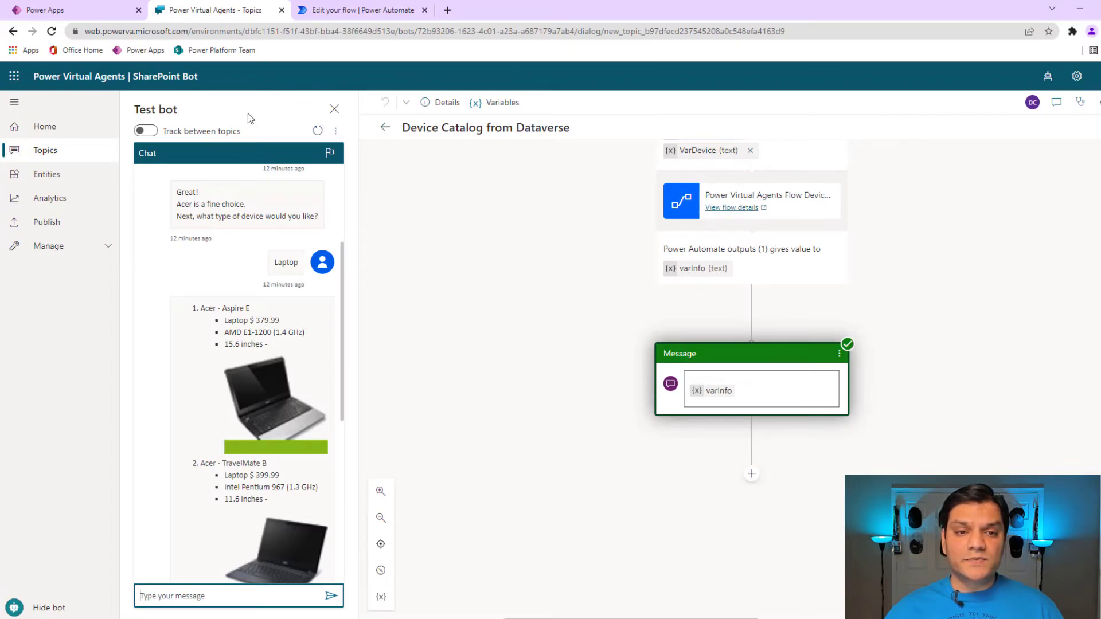
{"action": "left_click", "coordinate": [328, 7]}
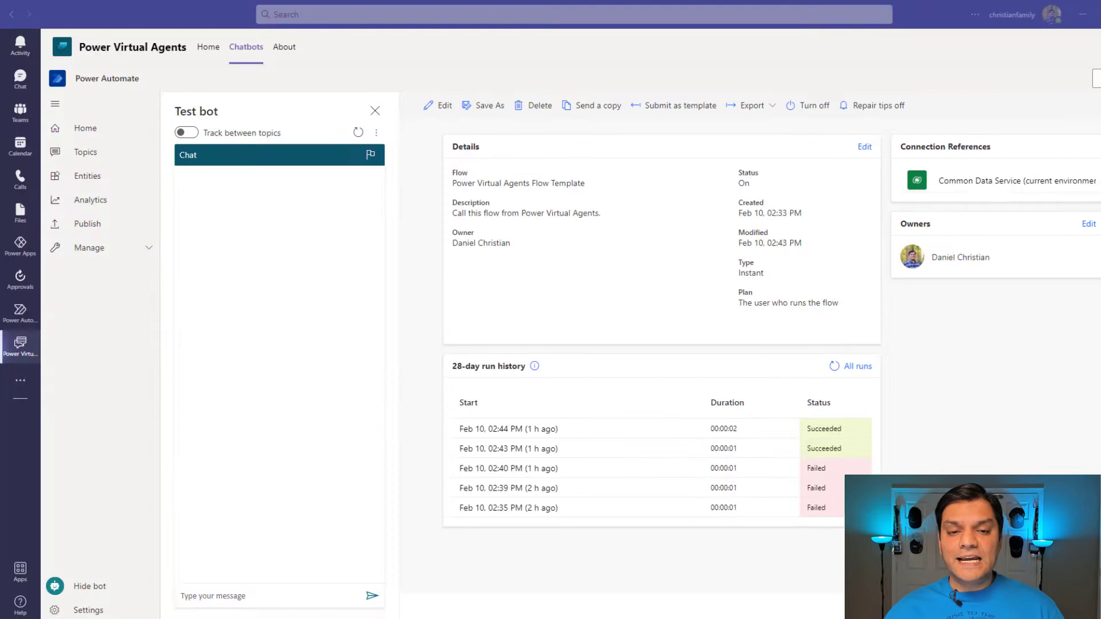
{"action": "key", "text": "alt+Tab"}
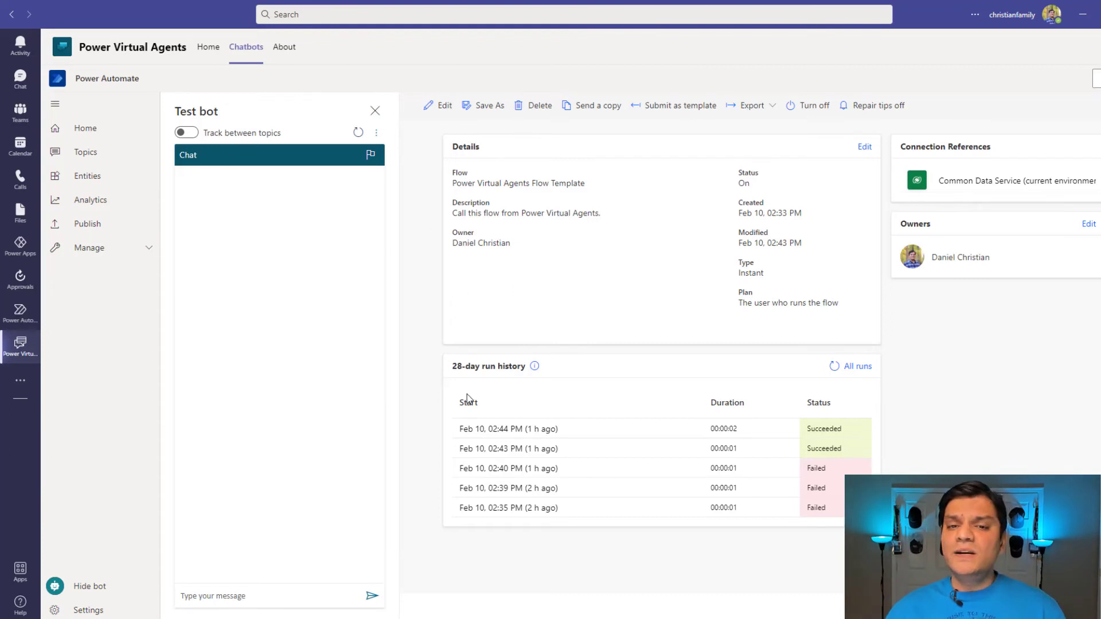
Edit the Flow Template and add a Microsoft Dataverse action step after the bot trigger.
{"action": "left_click", "coordinate": [432, 105]}
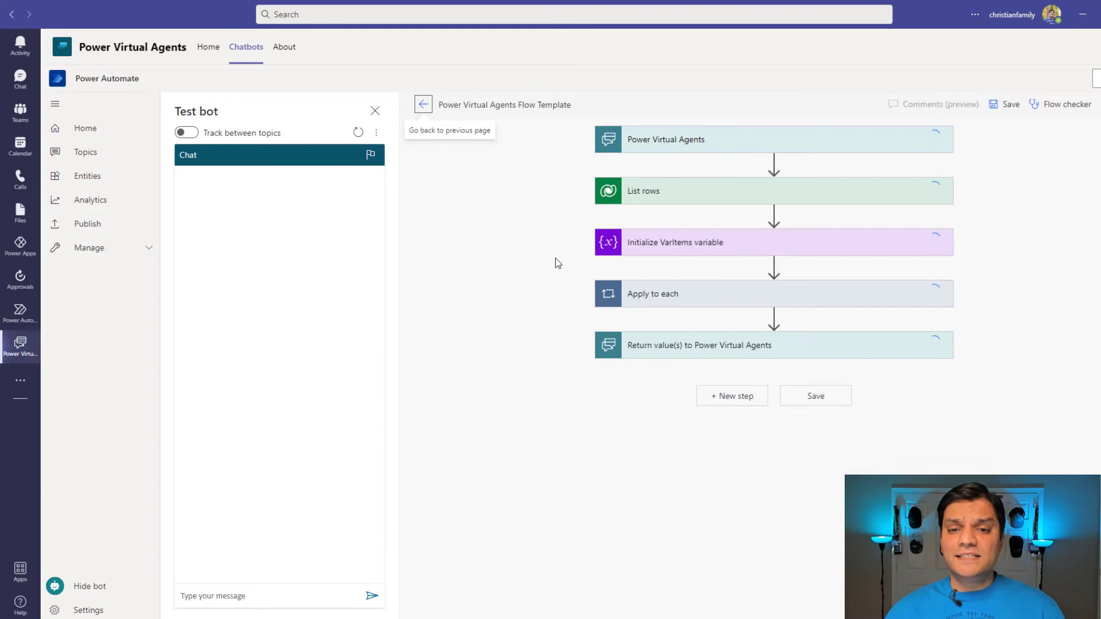
{"action": "mouse_move", "coordinate": [774, 165]}
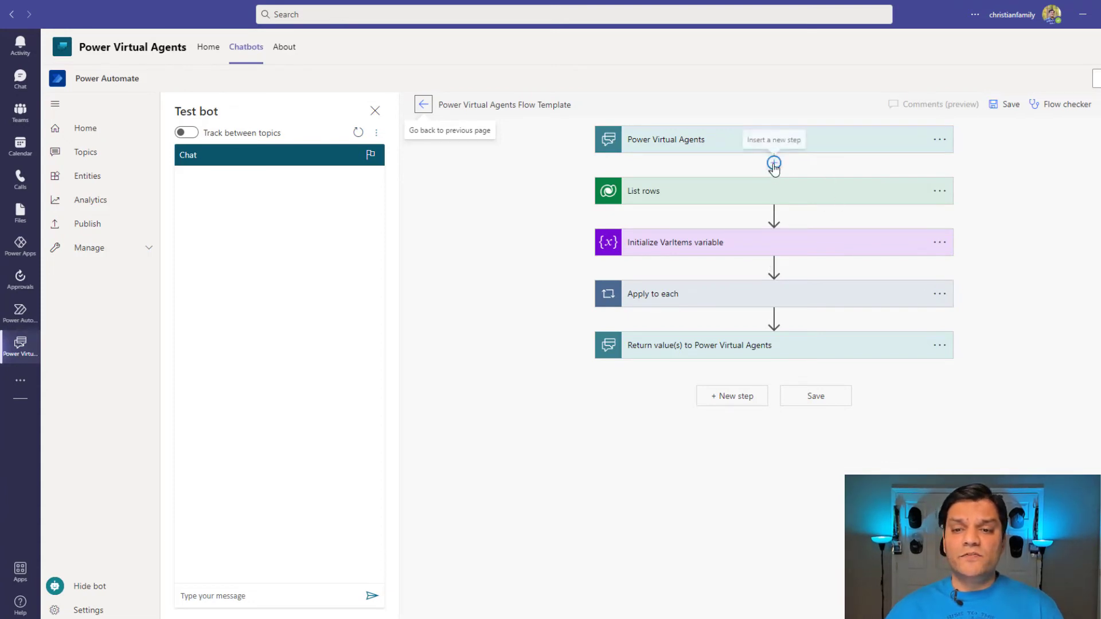
{"action": "left_click", "coordinate": [774, 166]}
{"action": "left_click", "coordinate": [773, 177]}
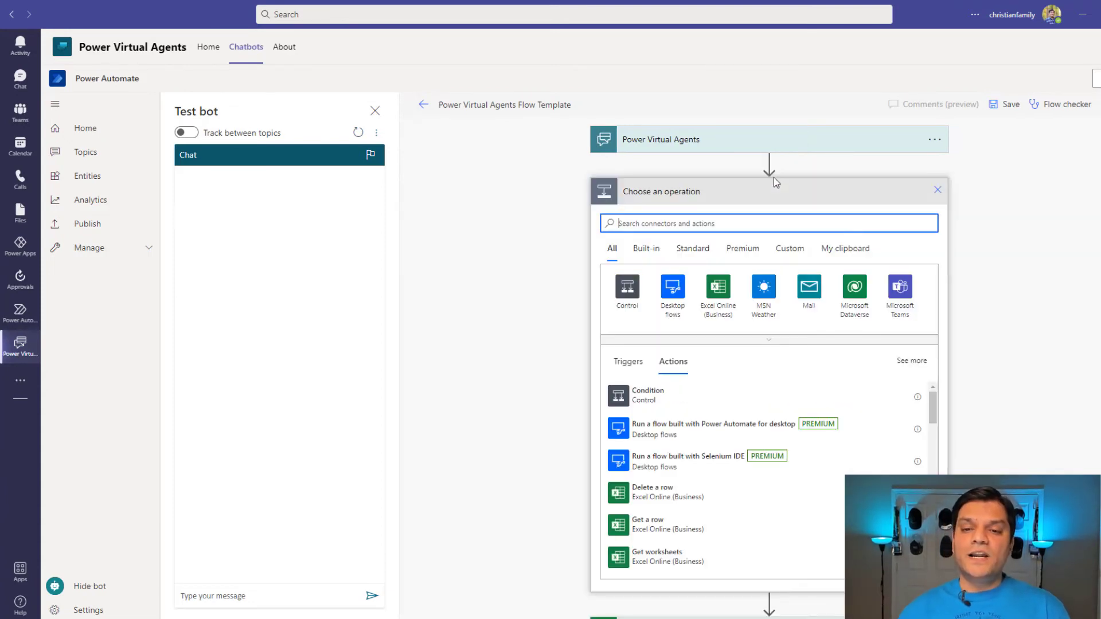
{"action": "left_click", "coordinate": [853, 294]}
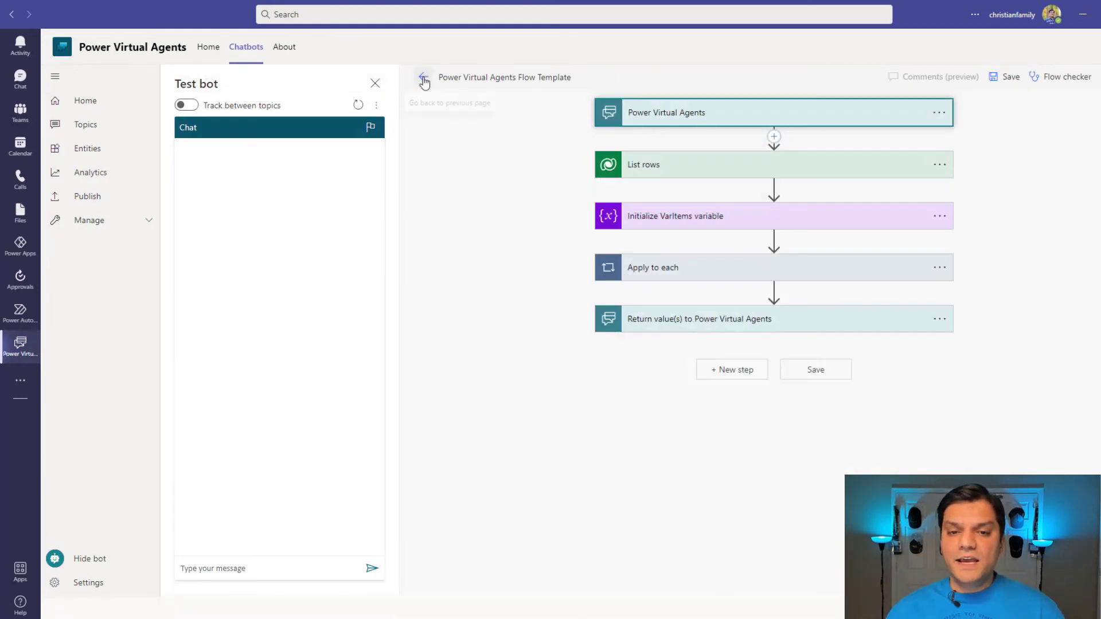
Back in the topic, send 'Device info' to the test bot and answer Acer, then Laptop.
{"action": "left_click", "coordinate": [423, 80]}
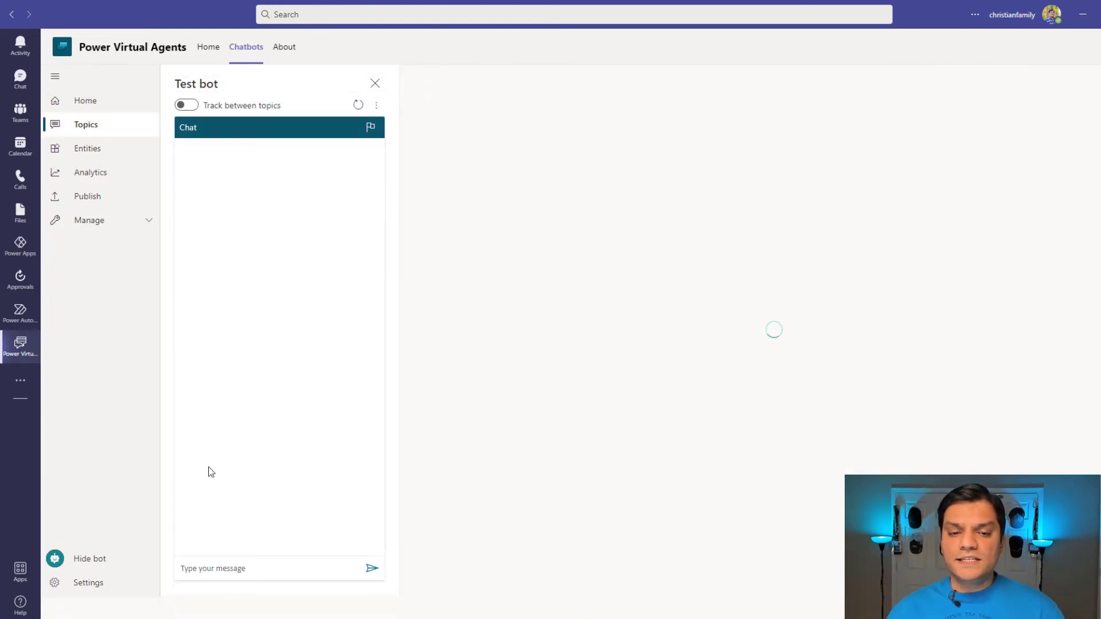
{"action": "left_click", "coordinate": [253, 569]}
{"action": "type", "text": "Dev"}
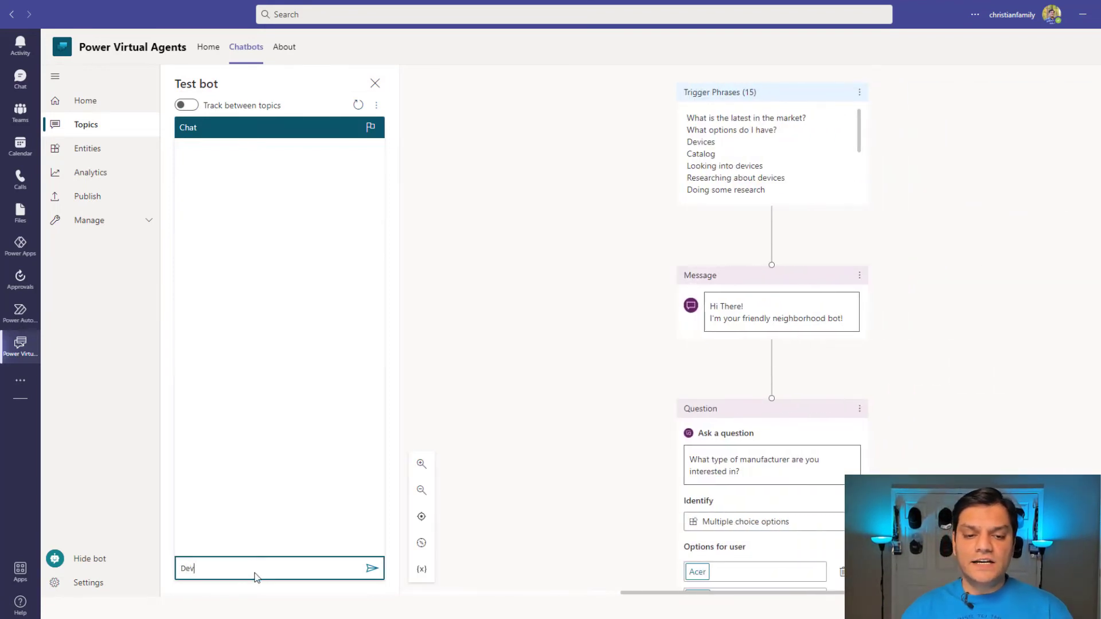
{"action": "type", "text": "ice info"}
{"action": "key", "text": "Return"}
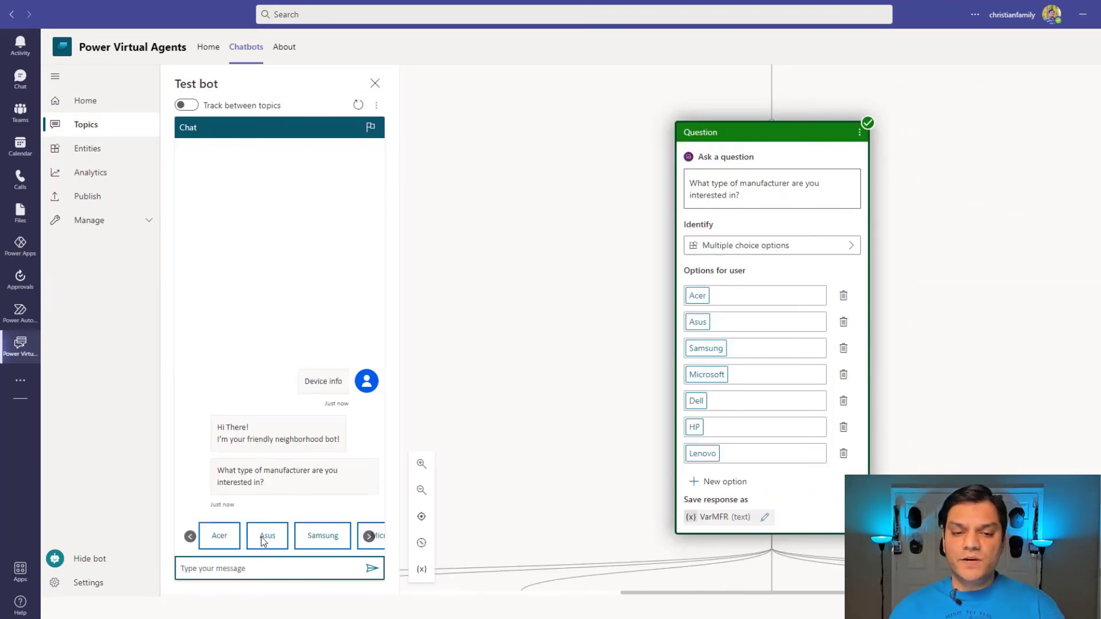
{"action": "left_click", "coordinate": [223, 542]}
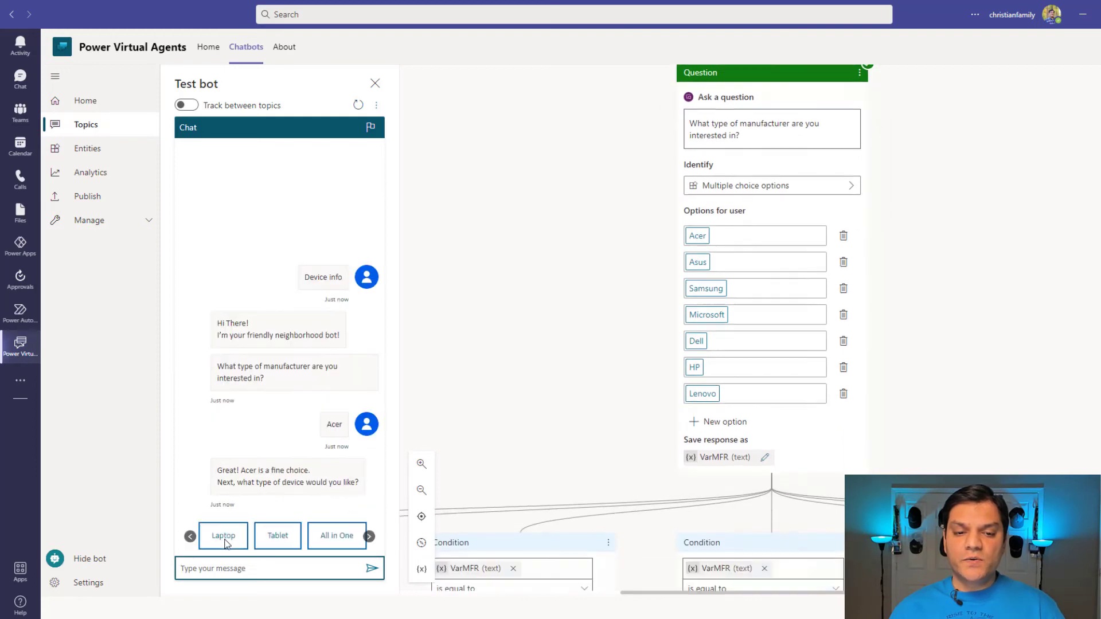
{"action": "left_click", "coordinate": [223, 539]}
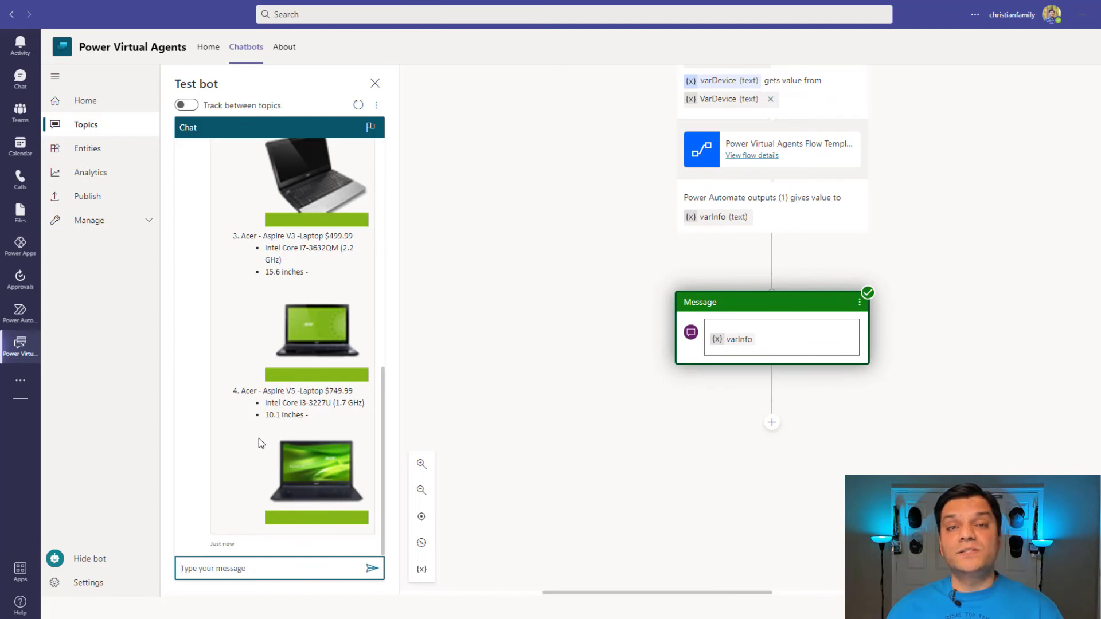
{"action": "left_click", "coordinate": [112, 281]}
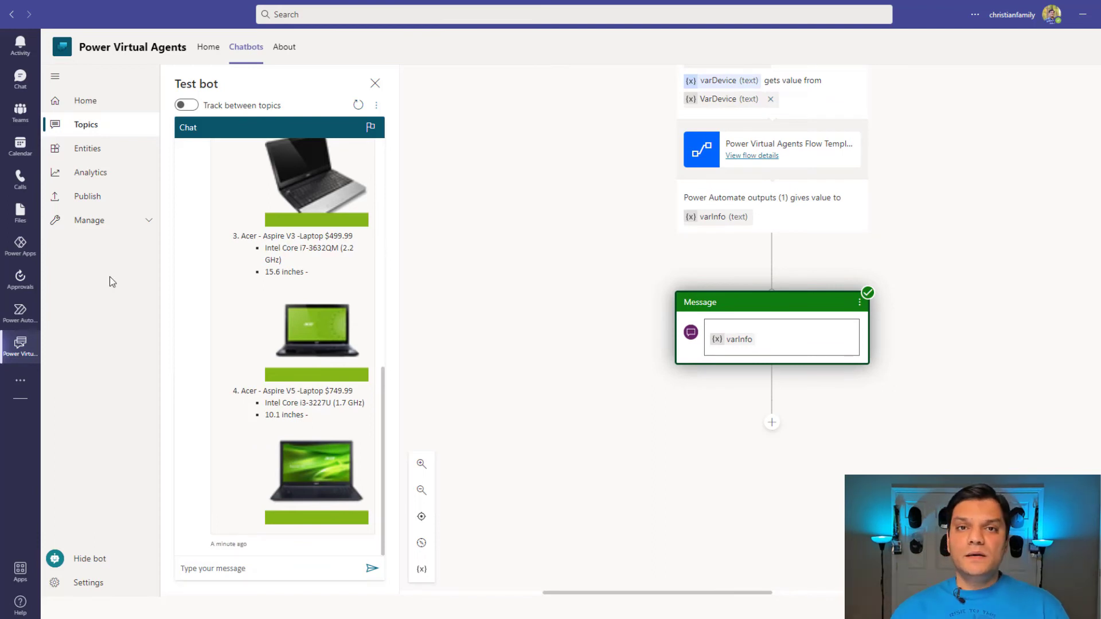
Go to the bot's Publish page from the left navigation.
{"action": "left_click", "coordinate": [88, 196]}
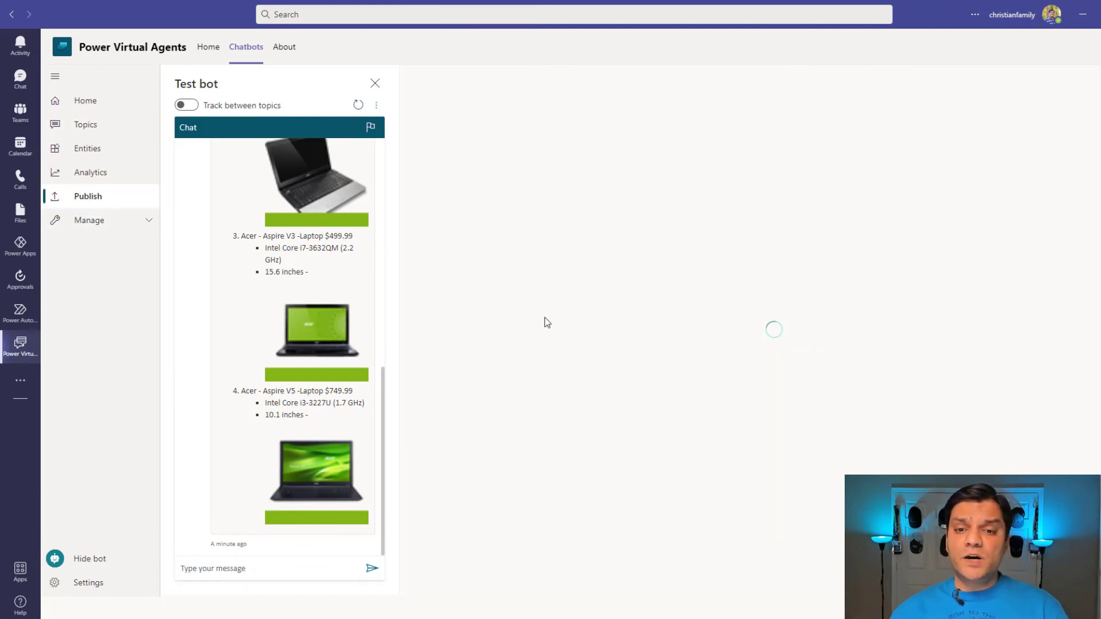